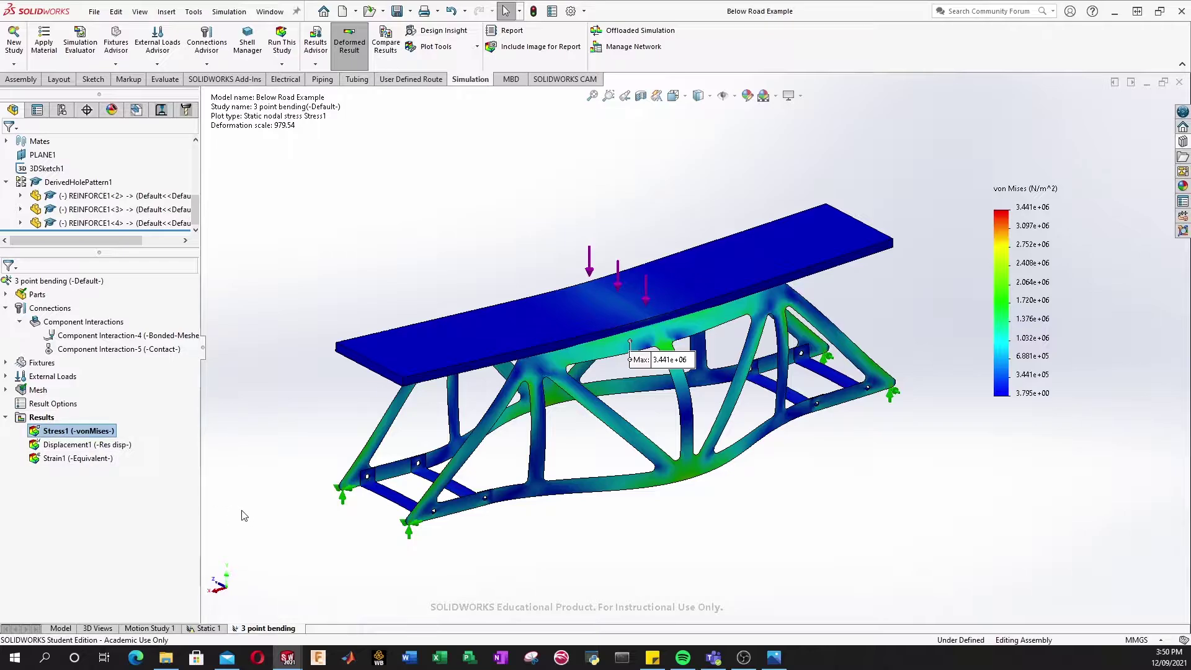
- Review the definition of the bonded component interaction under Connections and close it without changes
{"action": "right_click", "coordinate": [98, 336]}
{"action": "left_click", "coordinate": [129, 346]}
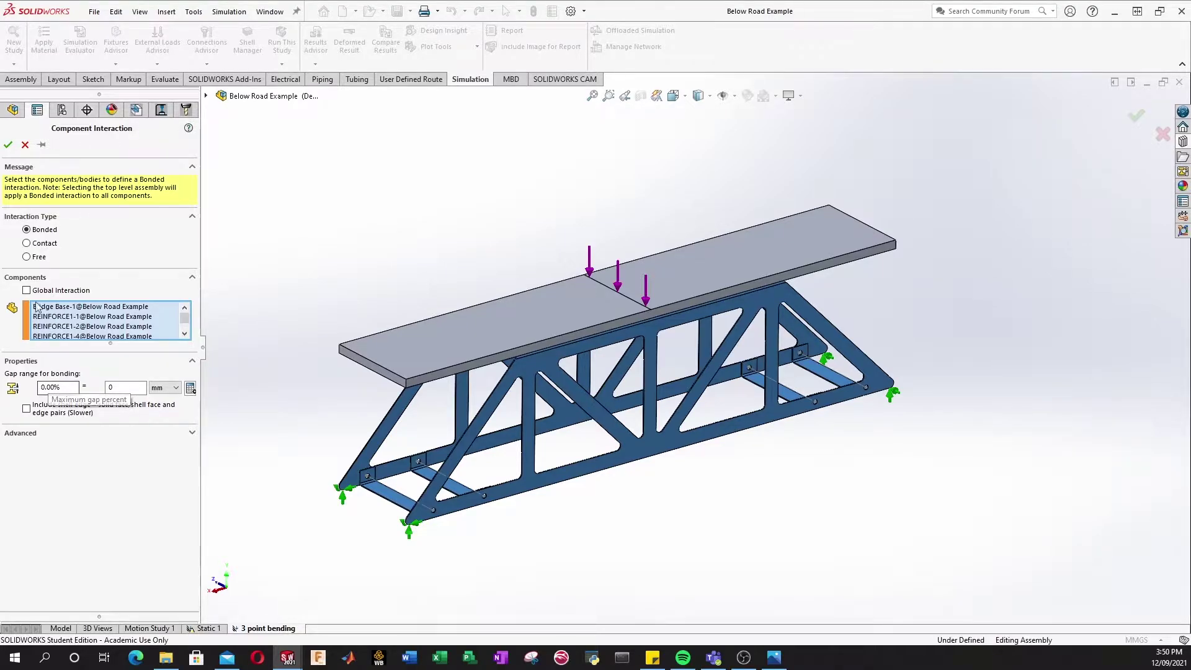
{"action": "left_click", "coordinate": [25, 146]}
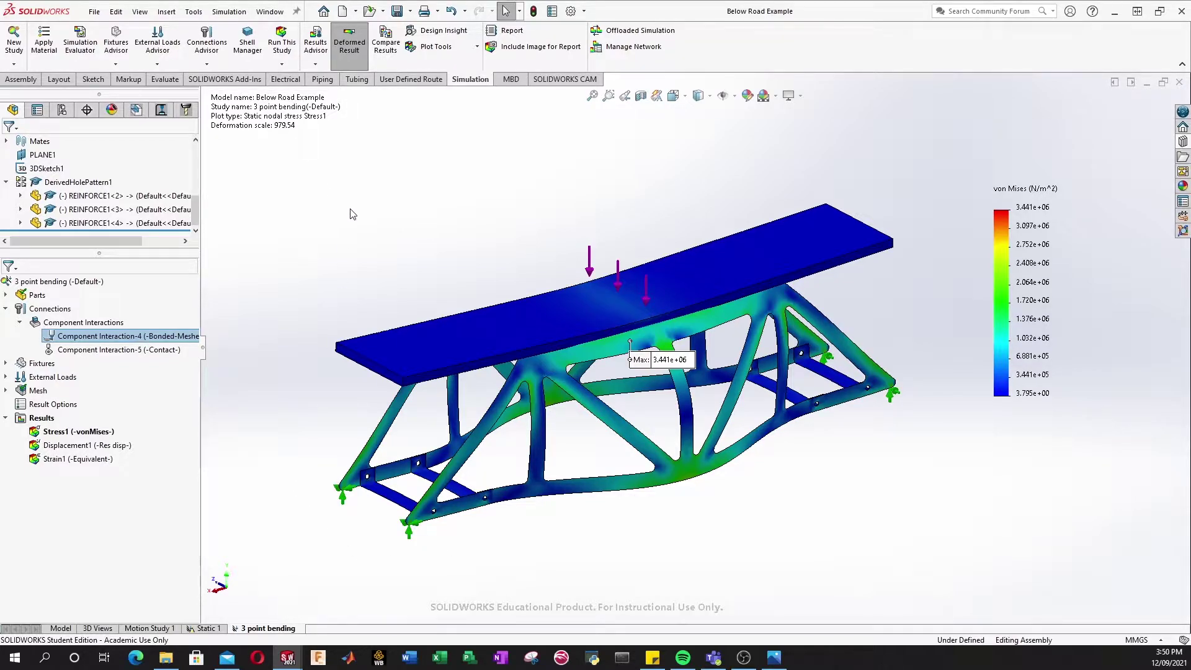
- Compare the undeformed and deformed shapes of the bridge on the von Mises stress plot, ending on the deformed result
{"action": "left_click", "coordinate": [351, 55]}
{"action": "left_click", "coordinate": [351, 55]}
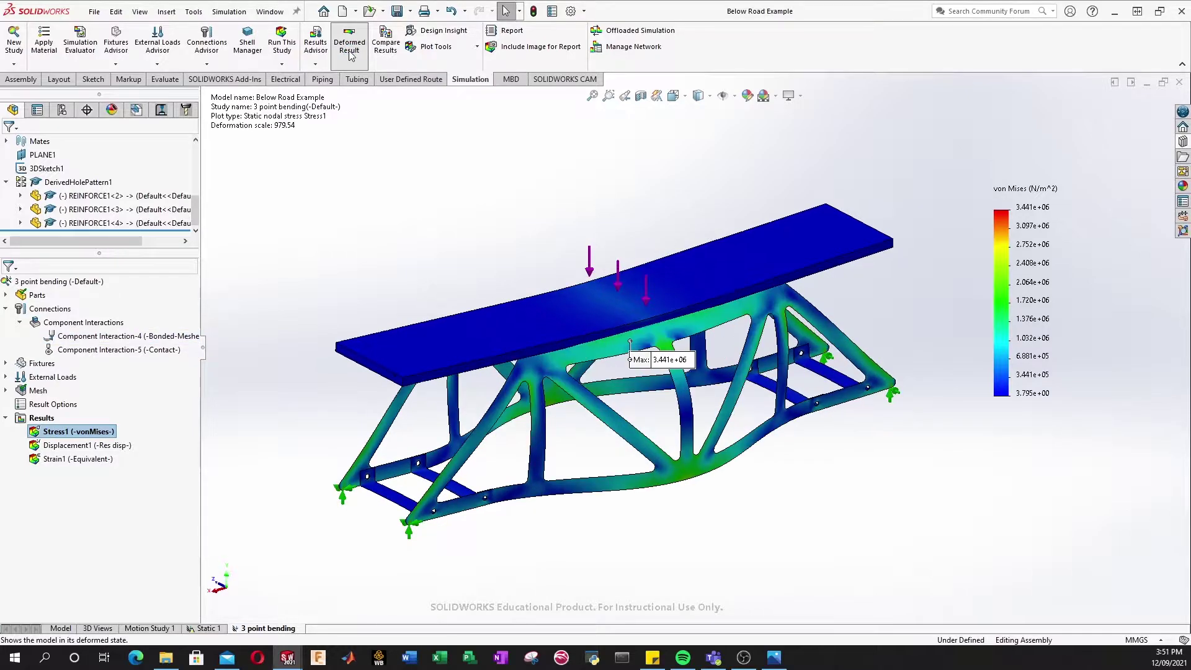
{"action": "left_click", "coordinate": [351, 55]}
{"action": "left_click", "coordinate": [350, 54]}
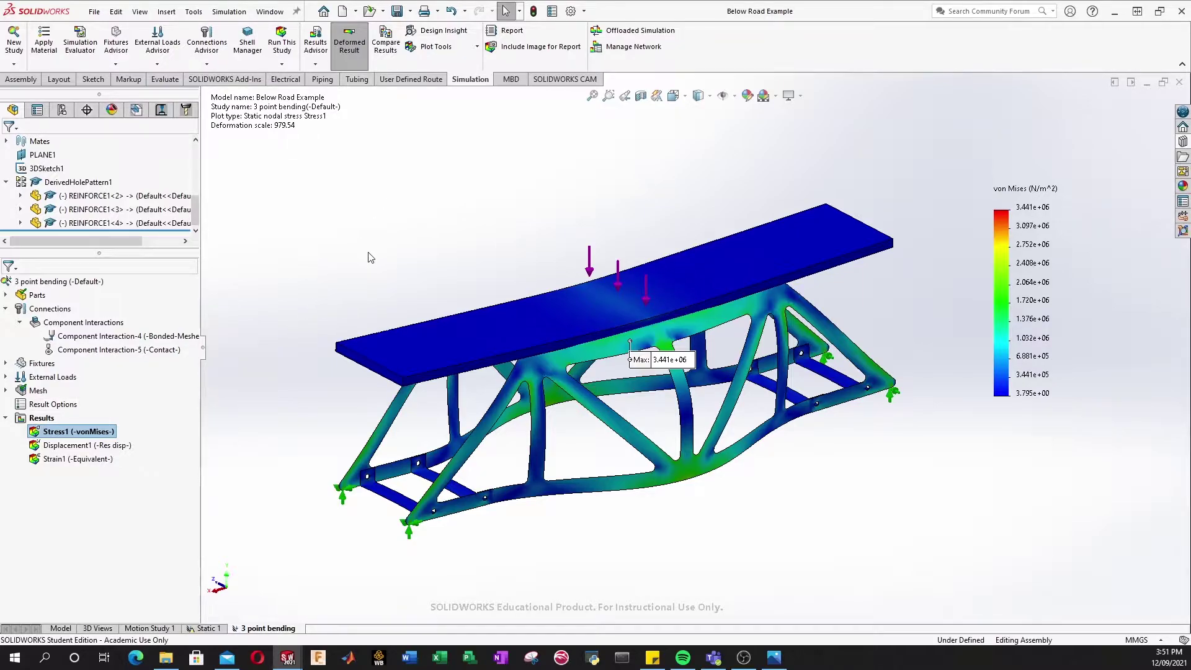
- Probe the von Mises stress at two locations on the bridge truss and two on the road deck, and discard the probe results
{"action": "left_click", "coordinate": [460, 52]}
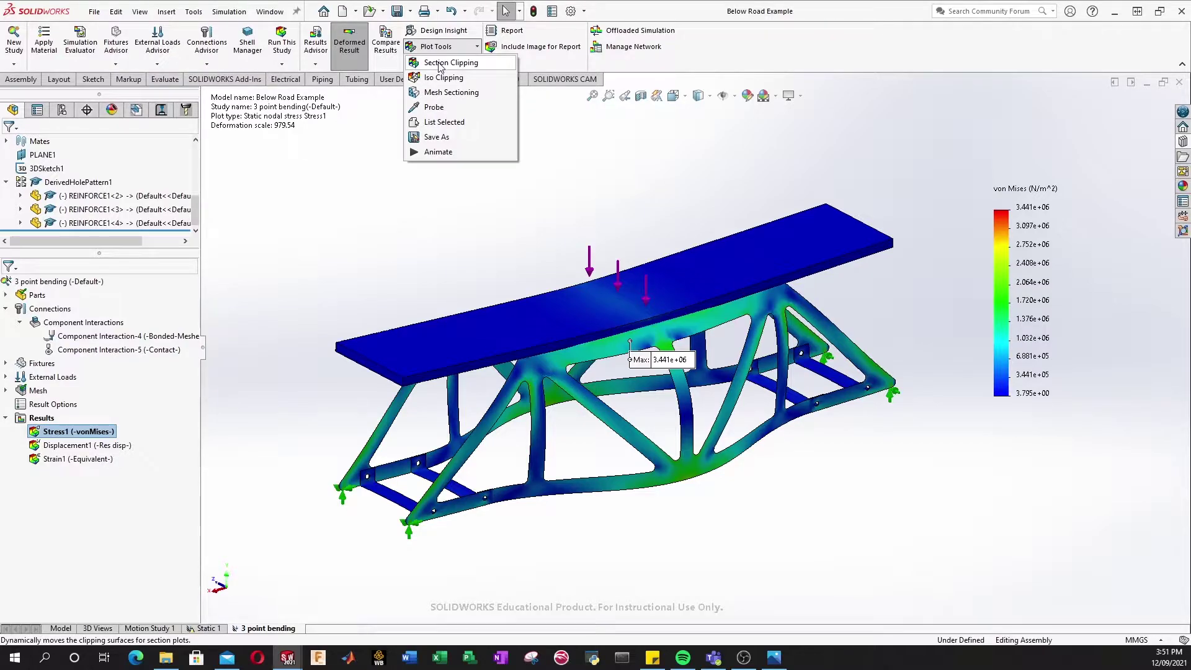
{"action": "left_click", "coordinate": [433, 108]}
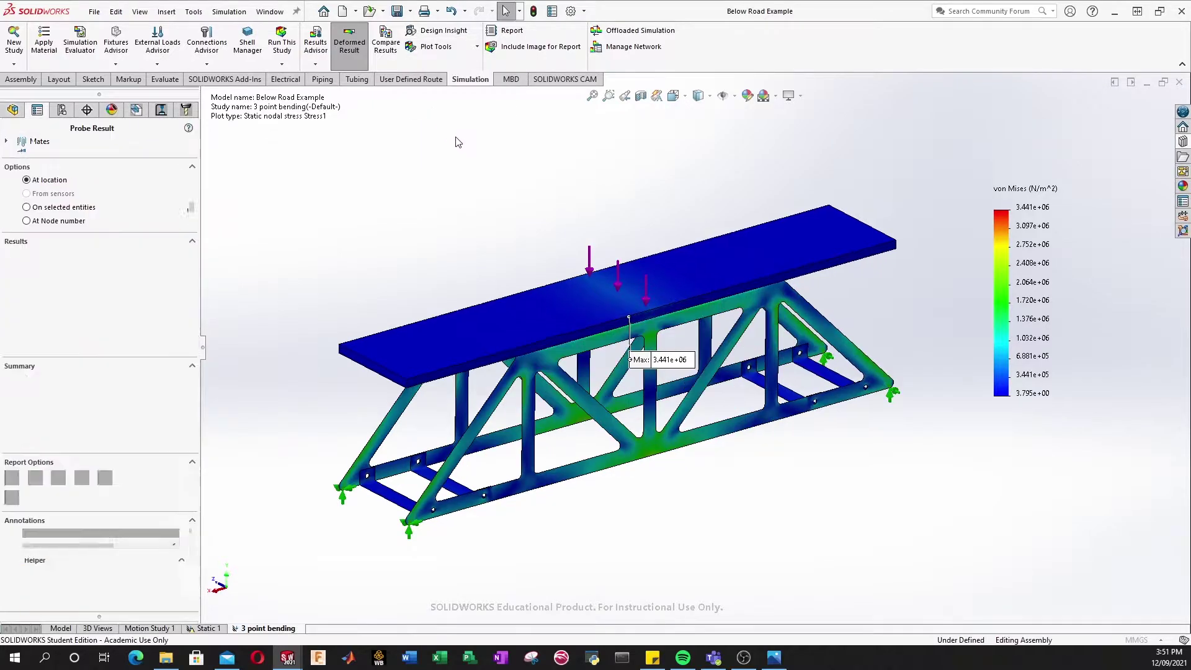
{"action": "left_click", "coordinate": [554, 357]}
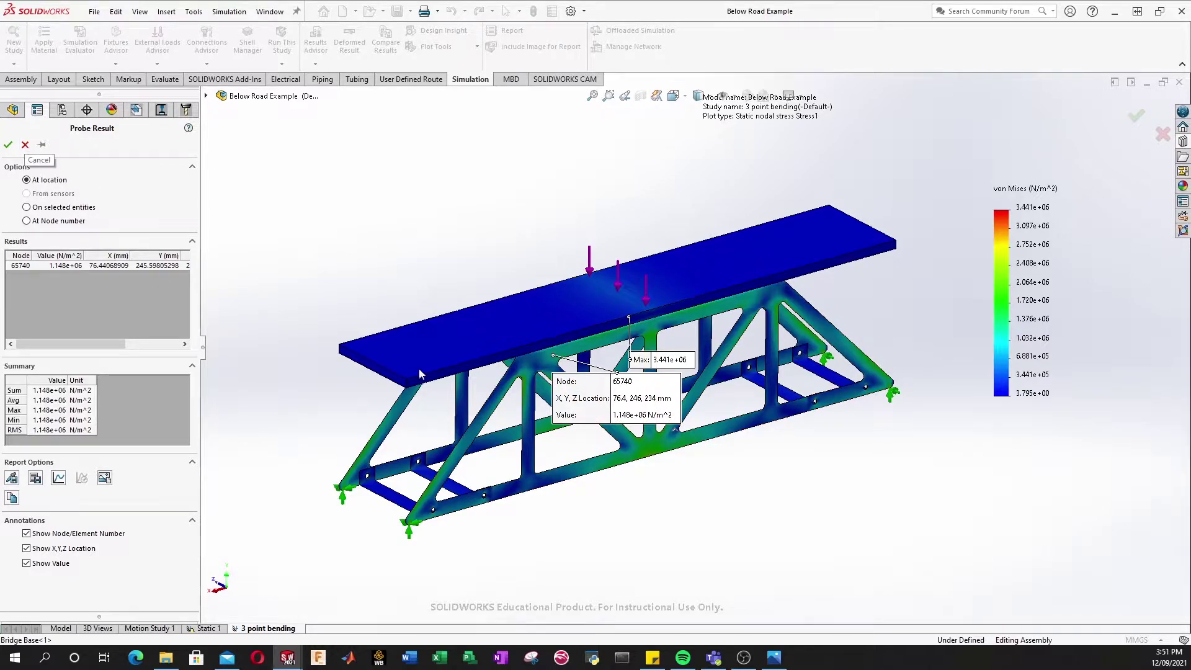
{"action": "left_click", "coordinate": [464, 439]}
{"action": "left_click", "coordinate": [414, 363]}
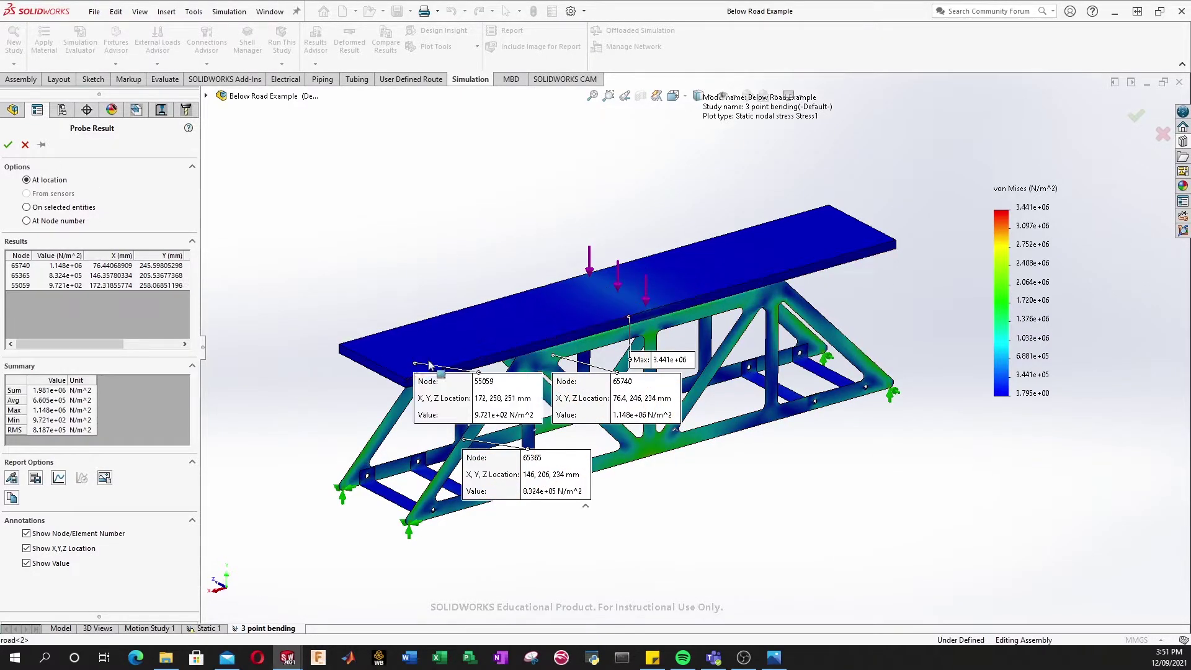
{"action": "left_click", "coordinate": [521, 330]}
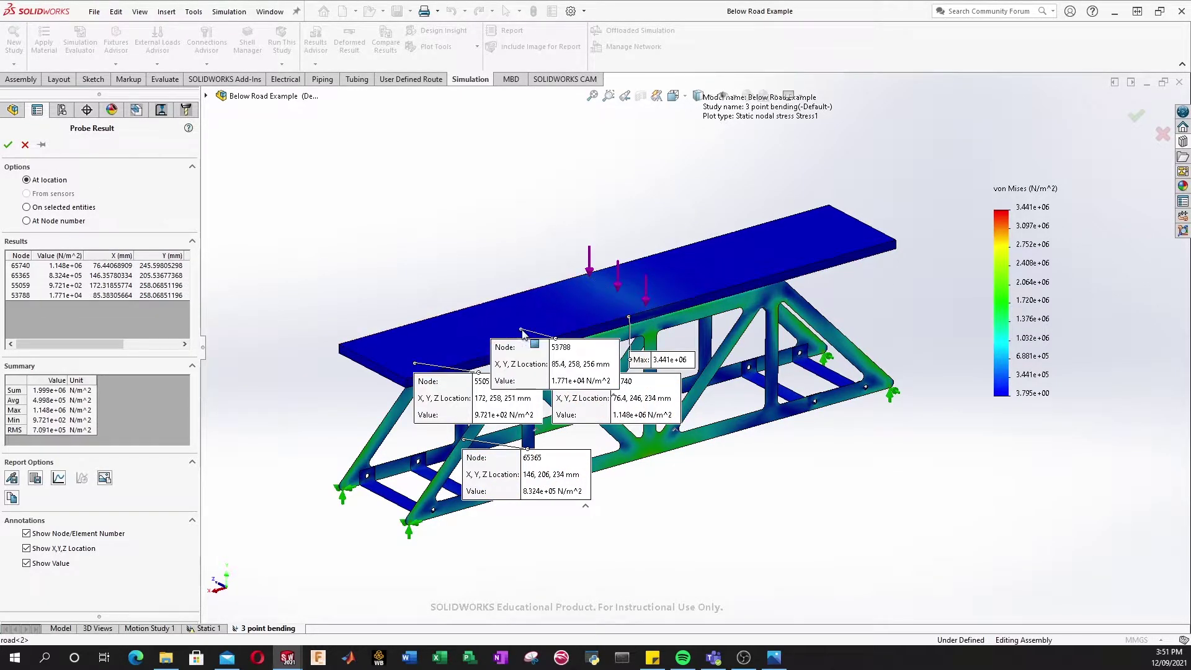
{"action": "left_click", "coordinate": [24, 144]}
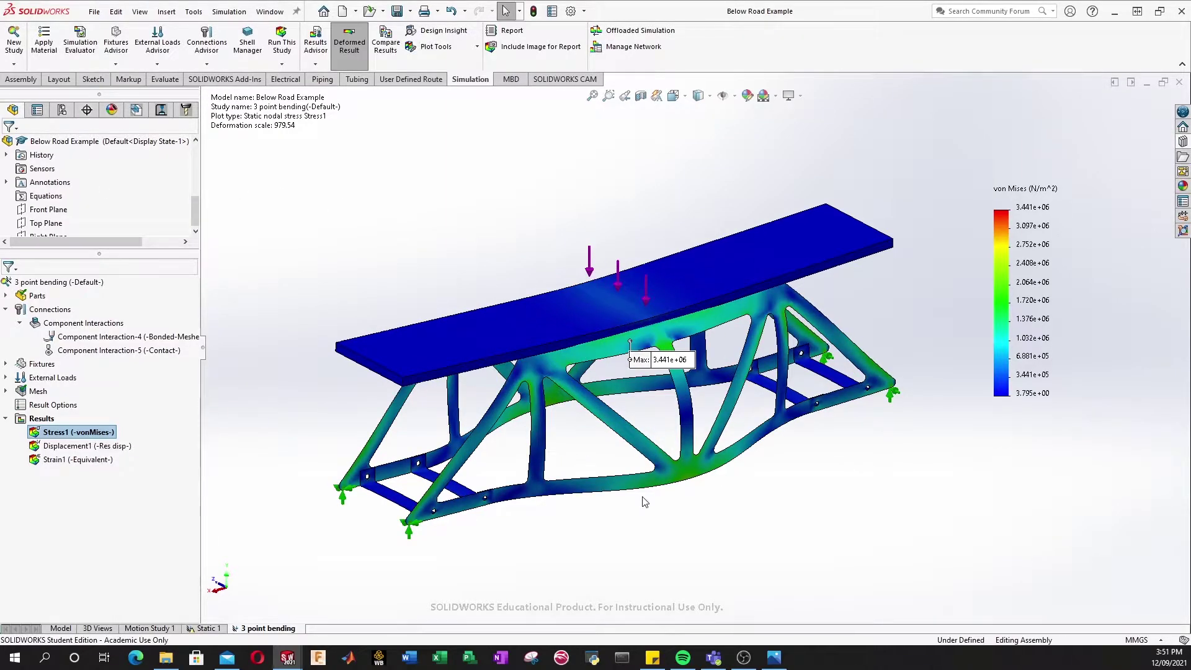
- Open the Stress1 plot definition and review the stress component, unit and shell face choices, keeping von Mises stress, N/m^2 and Top
{"action": "right_click", "coordinate": [61, 438]}
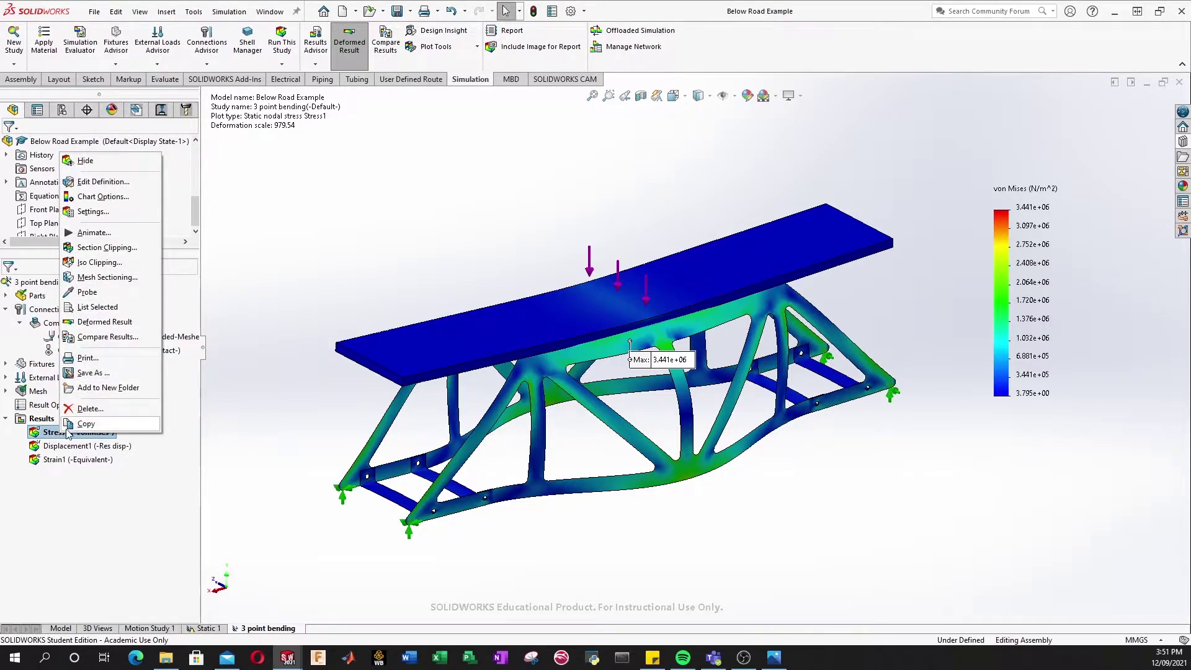
{"action": "left_click", "coordinate": [100, 181]}
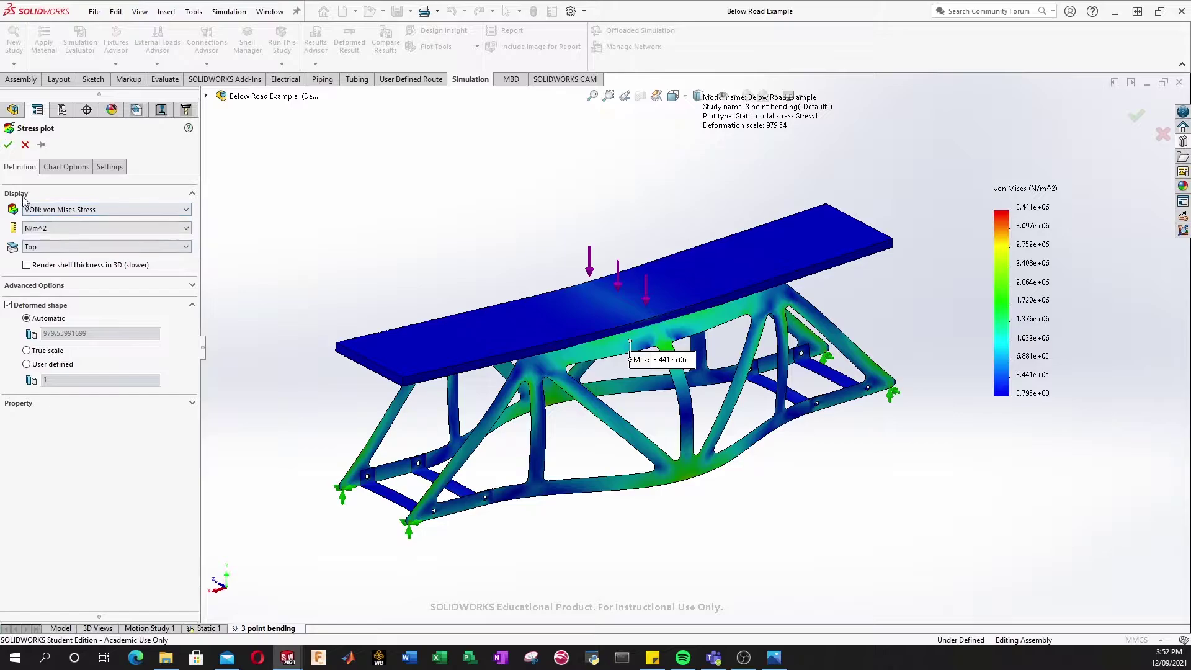
{"action": "left_click", "coordinate": [59, 211]}
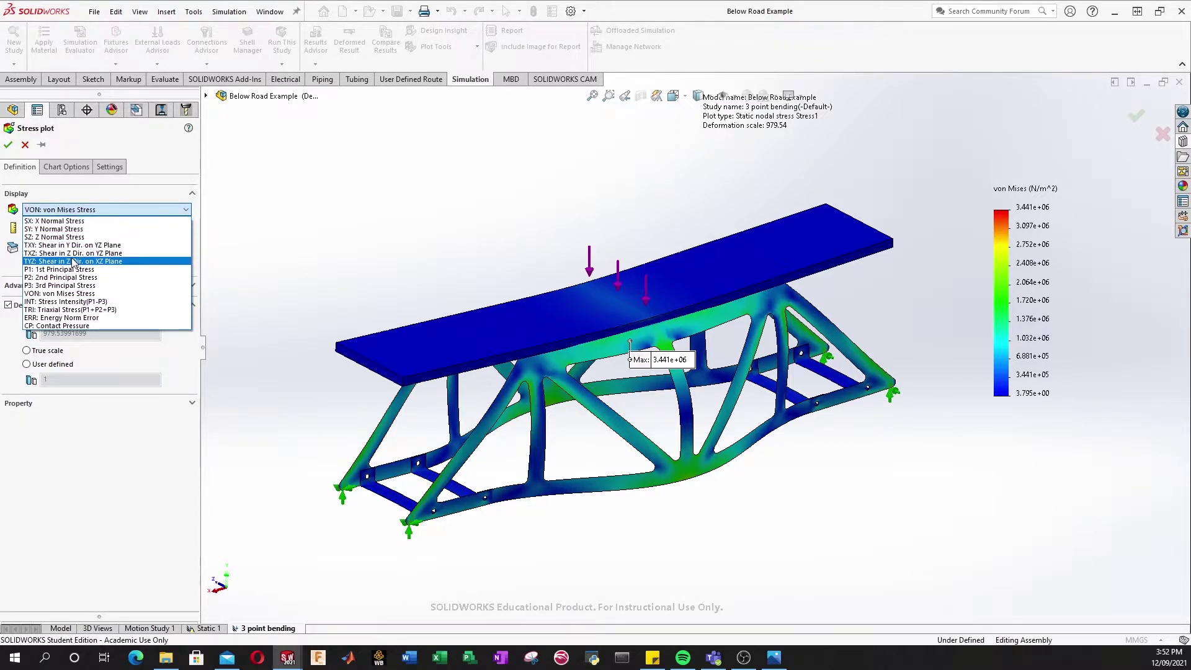
{"action": "left_click", "coordinate": [65, 294]}
{"action": "left_click", "coordinate": [54, 229]}
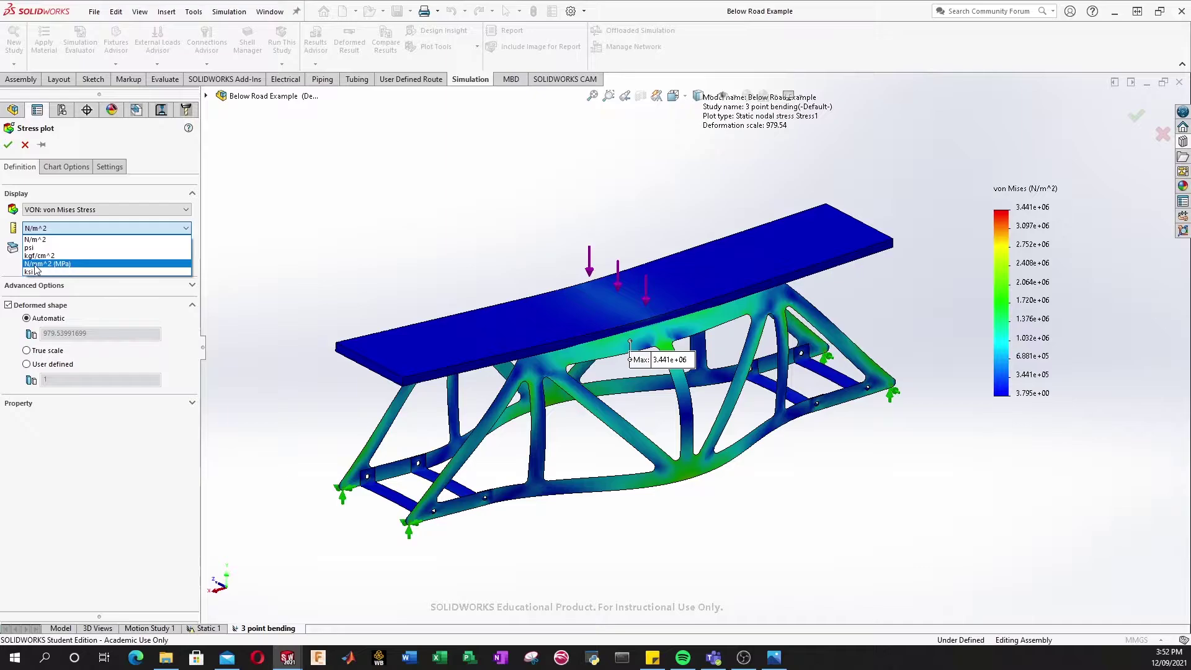
{"action": "left_click", "coordinate": [49, 232]}
{"action": "left_click", "coordinate": [52, 250]}
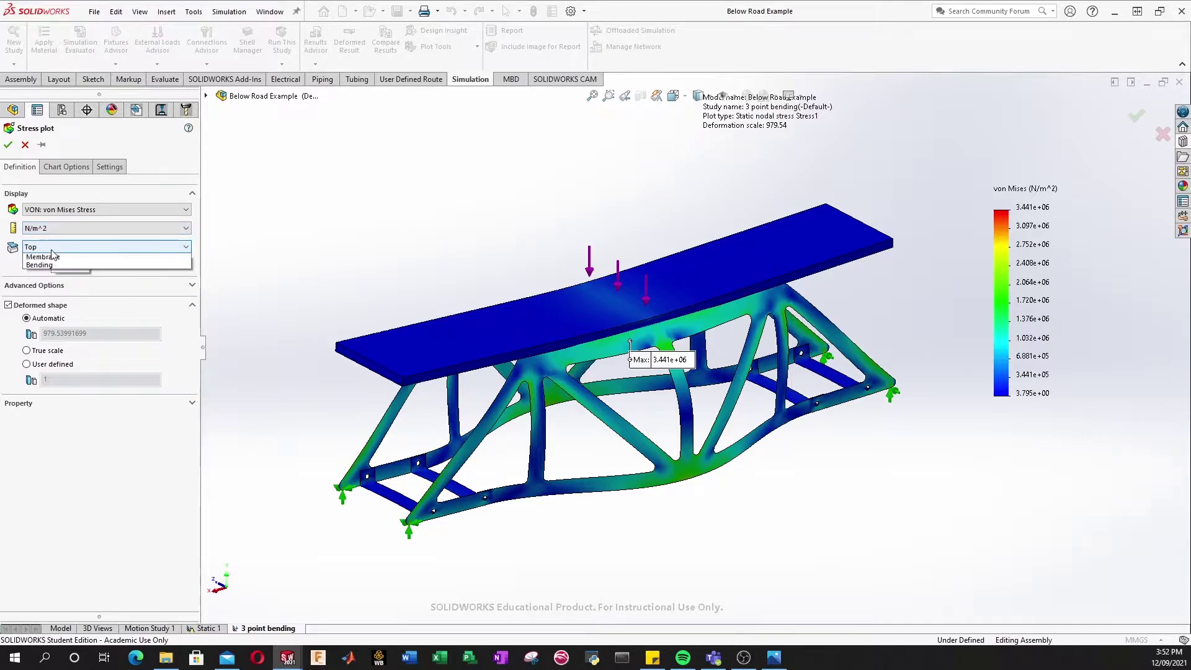
{"action": "left_click", "coordinate": [55, 251]}
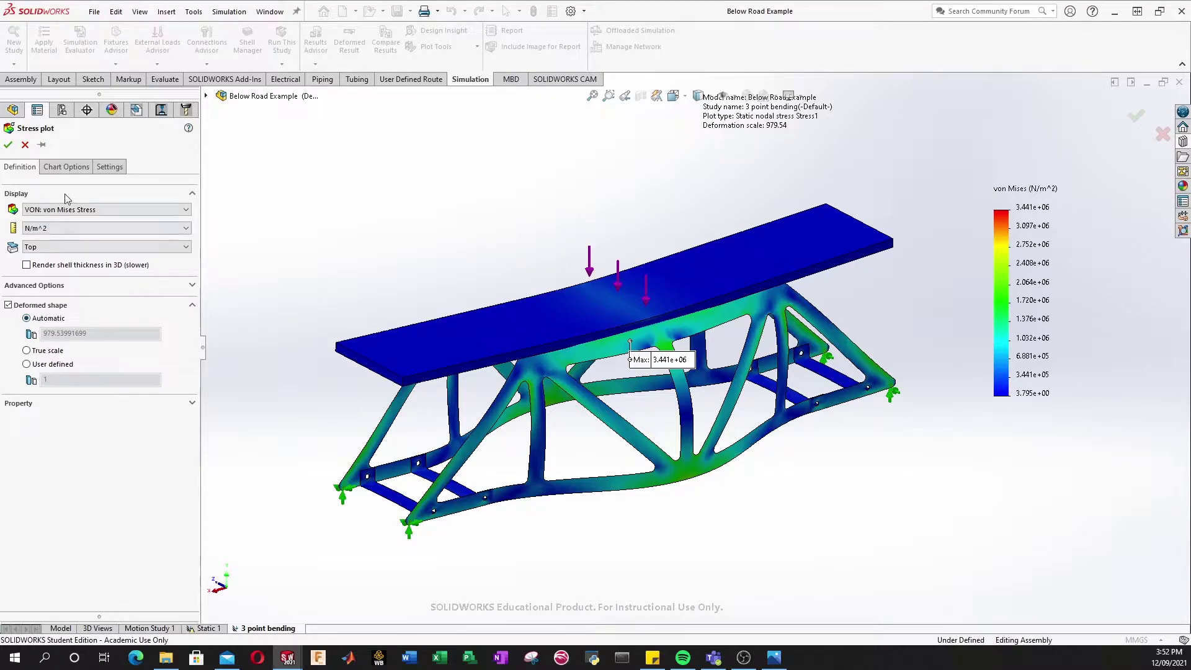
- Preview the minimum annotation on the stress plot, leave only the maximum annotation and scientific number format on, and accept the plot
{"action": "left_click", "coordinate": [66, 171]}
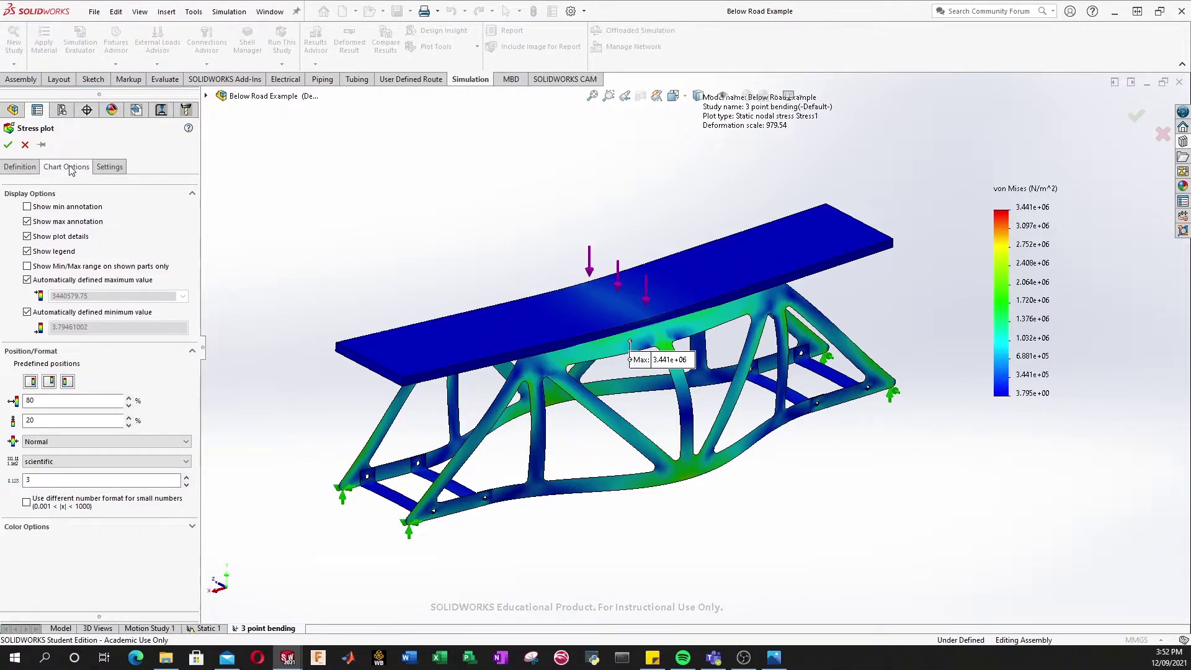
{"action": "left_click", "coordinate": [27, 207]}
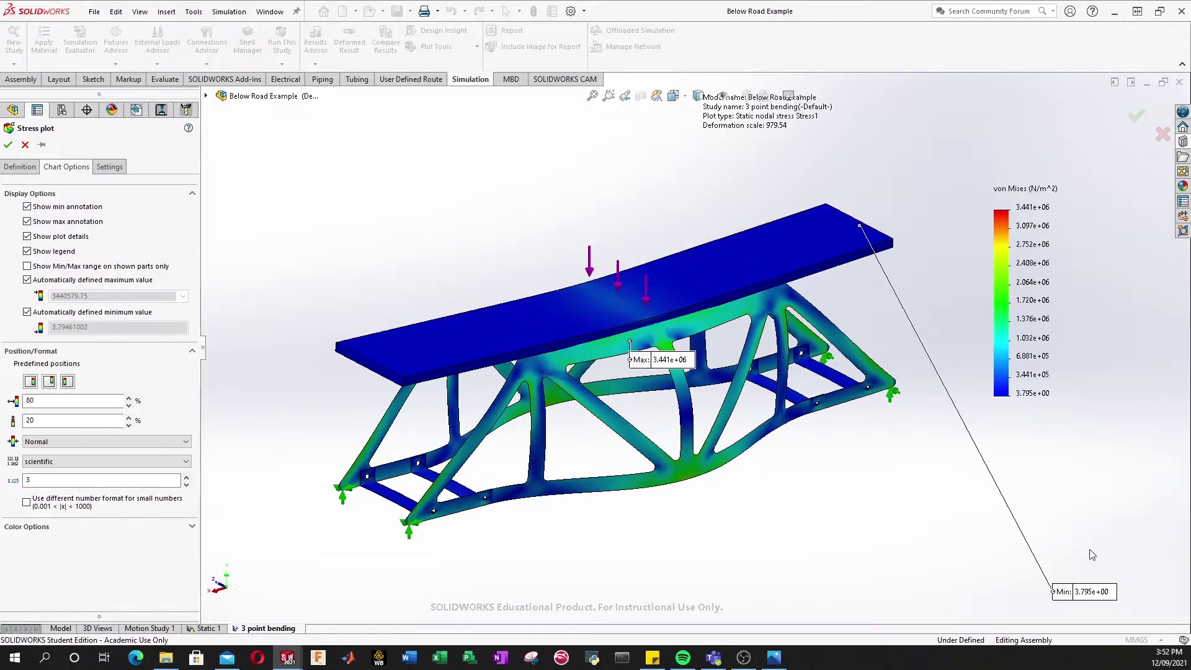
{"action": "left_click", "coordinate": [46, 225]}
{"action": "left_click", "coordinate": [56, 209]}
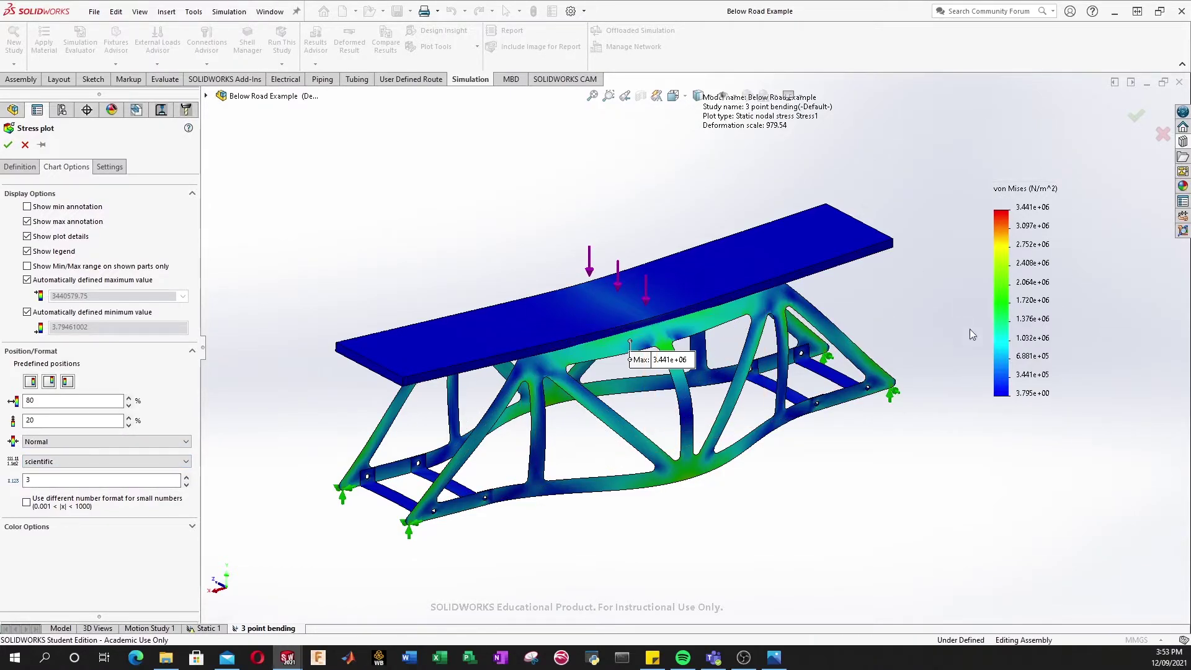
{"action": "left_click", "coordinate": [38, 463]}
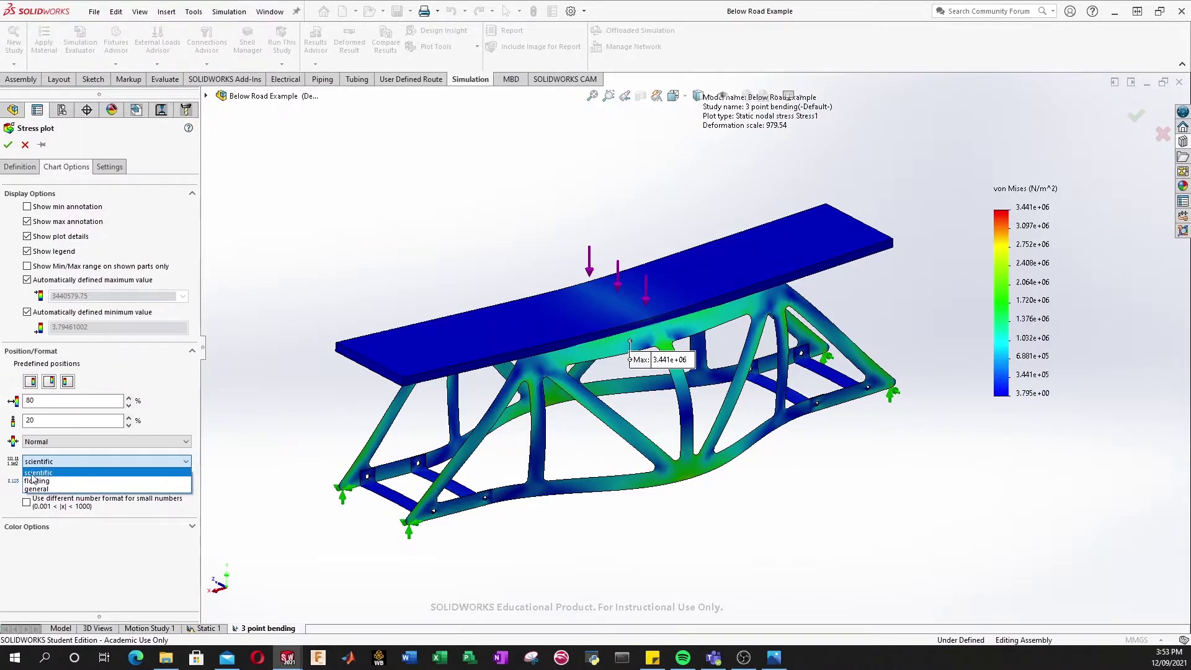
{"action": "left_click", "coordinate": [43, 472]}
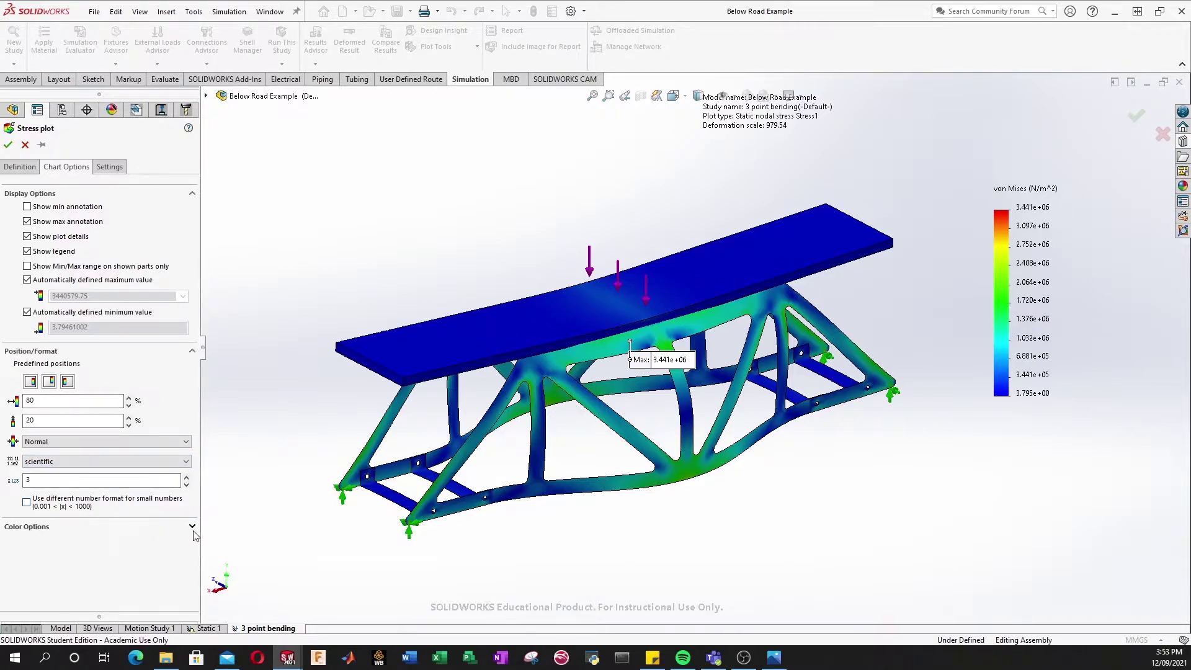
{"action": "left_click", "coordinate": [107, 170]}
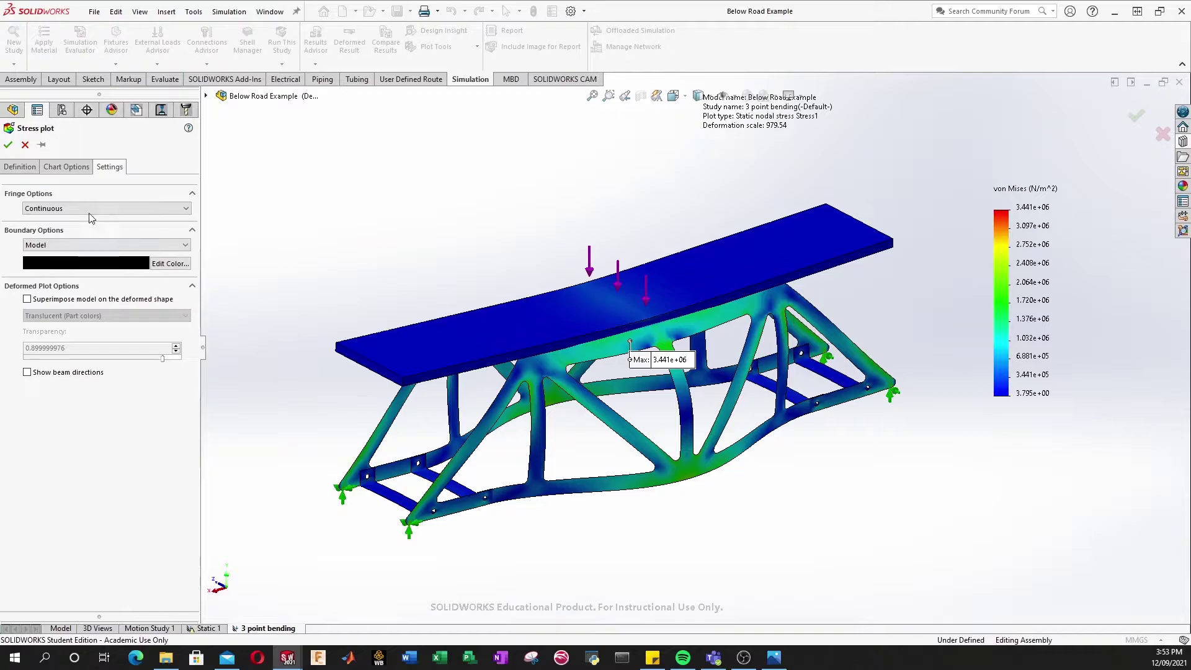
{"action": "left_click", "coordinate": [8, 146]}
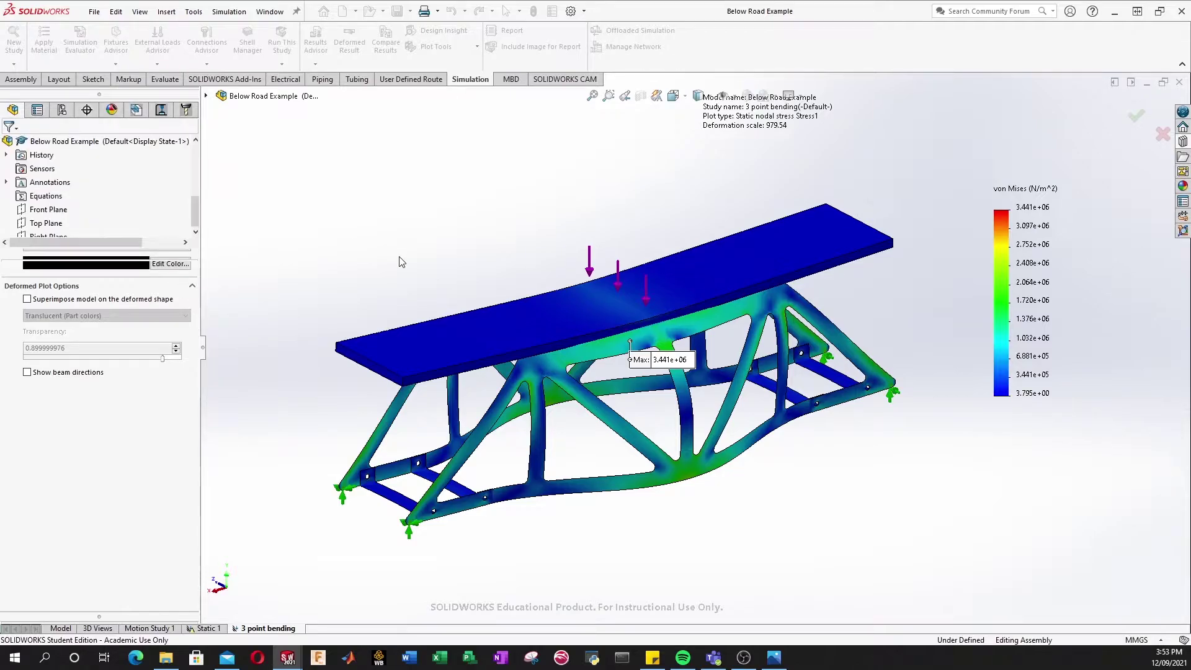
- Display the Displacement1 plot and open its definition, keeping URES: Resultant Displacement in mm
{"action": "left_click", "coordinate": [64, 452]}
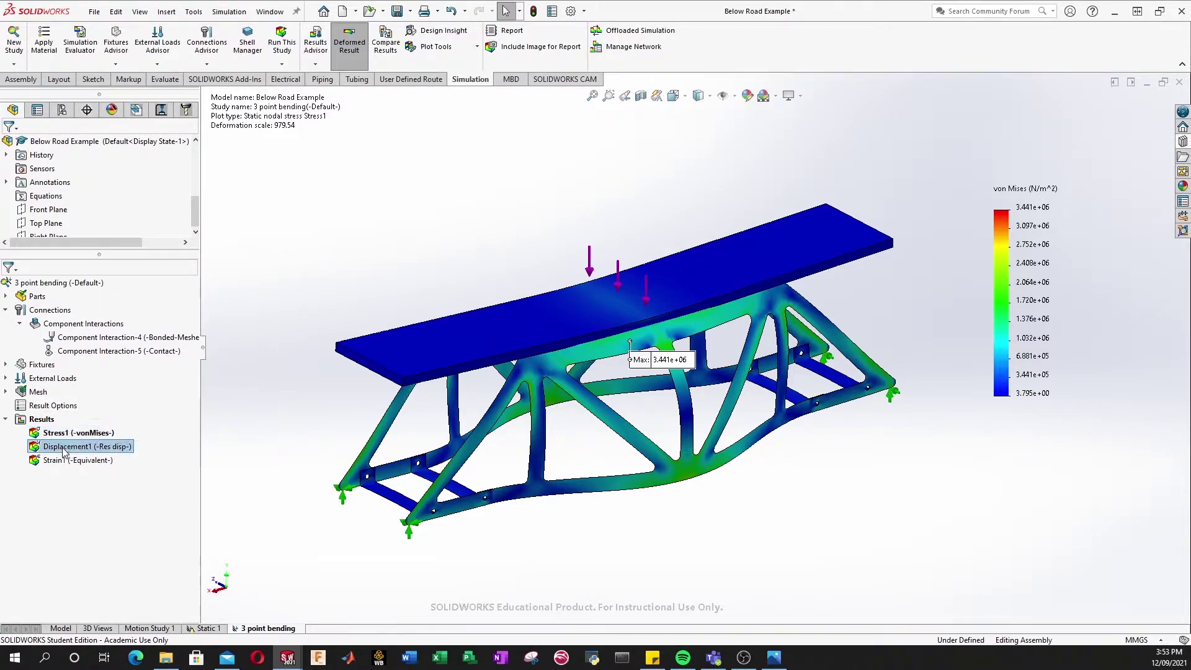
{"action": "right_click", "coordinate": [64, 452]}
{"action": "left_click", "coordinate": [86, 455]}
{"action": "right_click", "coordinate": [72, 449]}
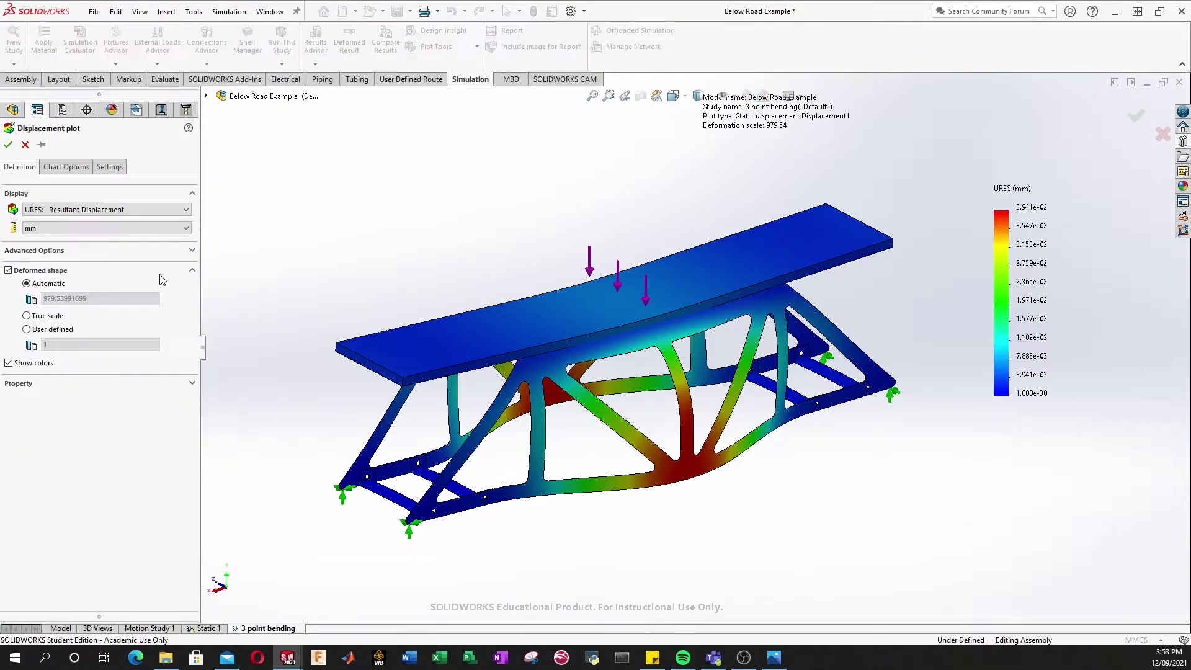
{"action": "left_click", "coordinate": [62, 230]}
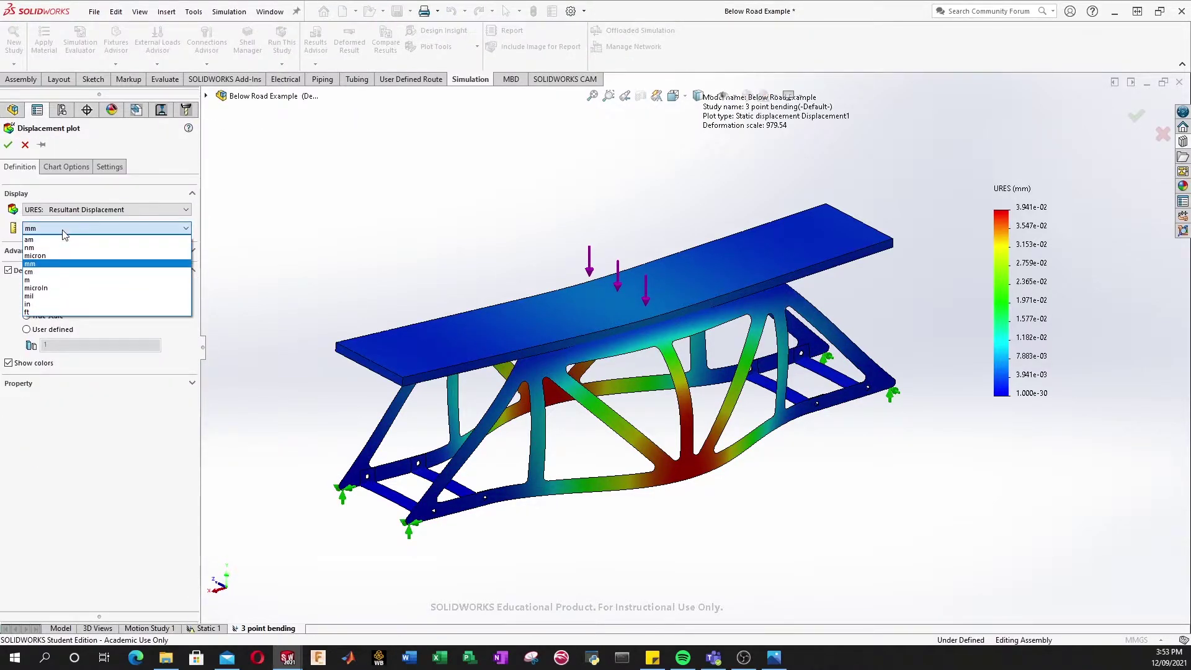
{"action": "left_click", "coordinate": [45, 263]}
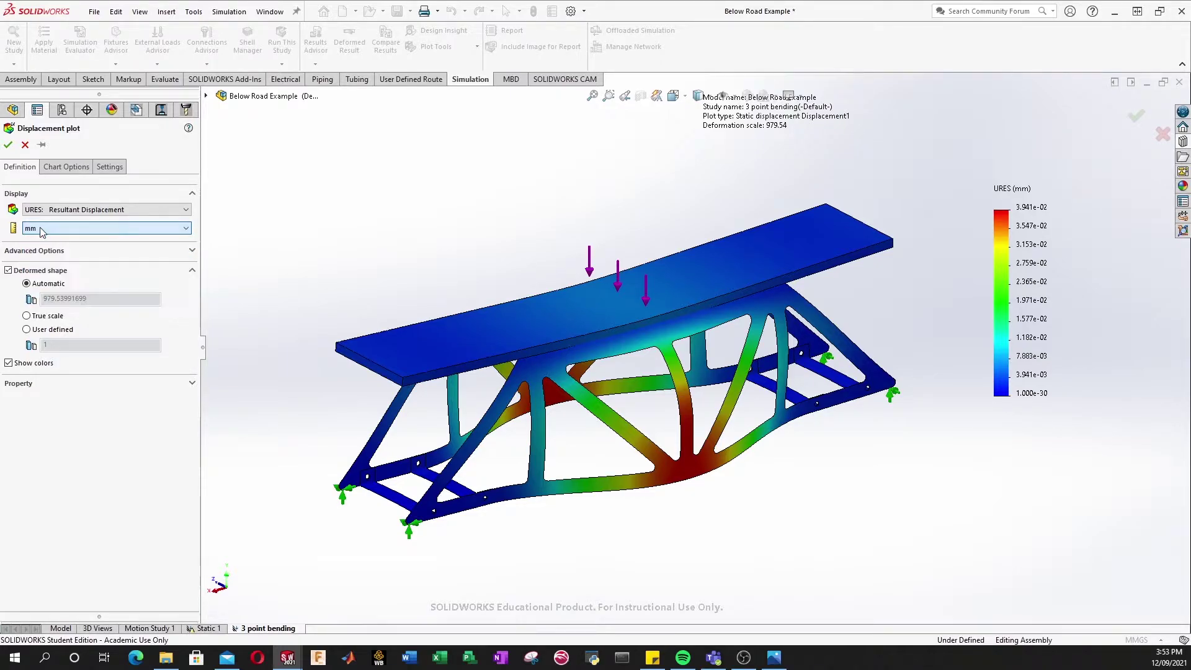
{"action": "left_click", "coordinate": [77, 210]}
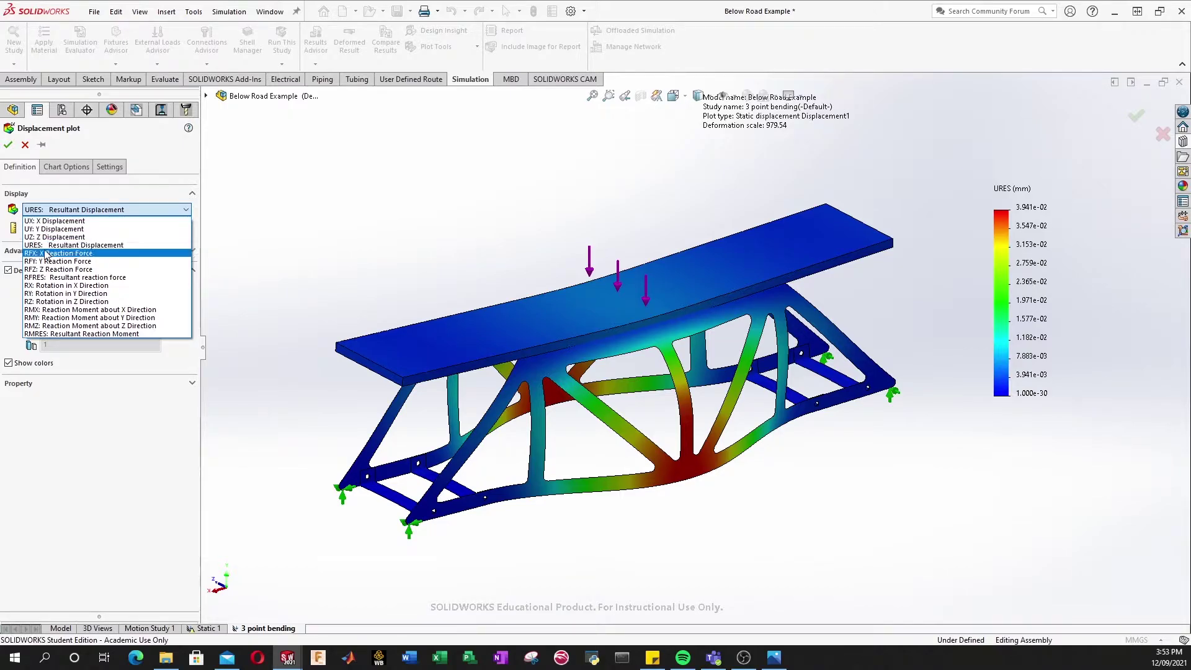
{"action": "left_click", "coordinate": [78, 458]}
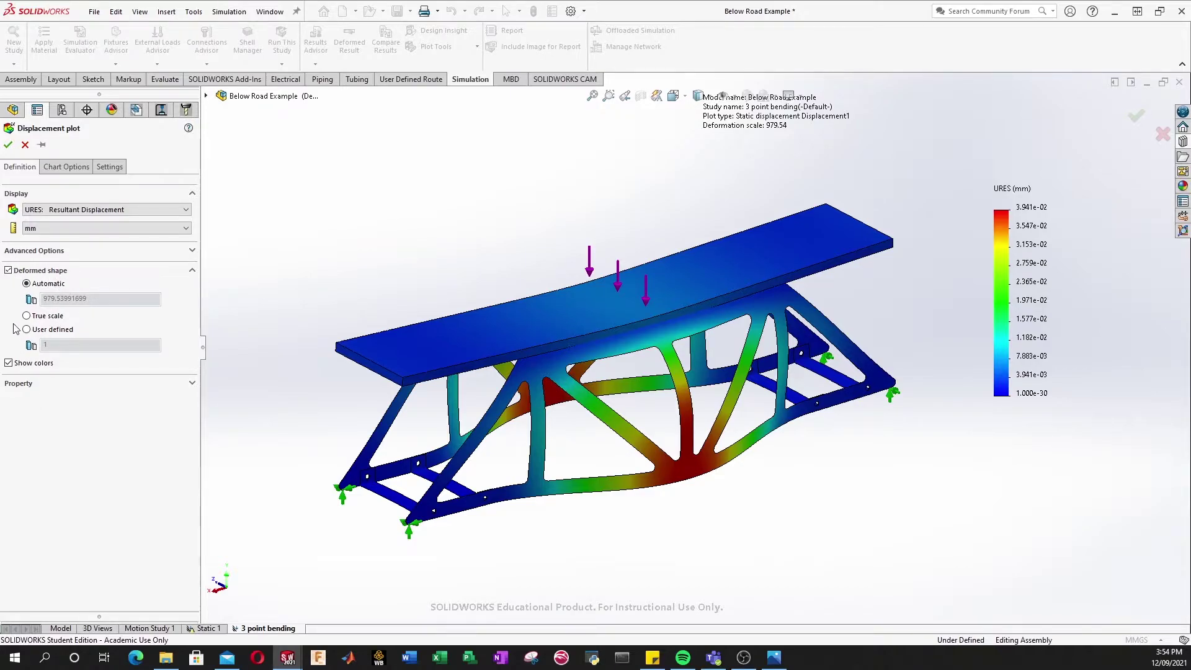
- Preview the maximum and minimum annotations on the displacement plot one at a time, leave both off, and accept the plot
{"action": "left_click", "coordinate": [63, 168]}
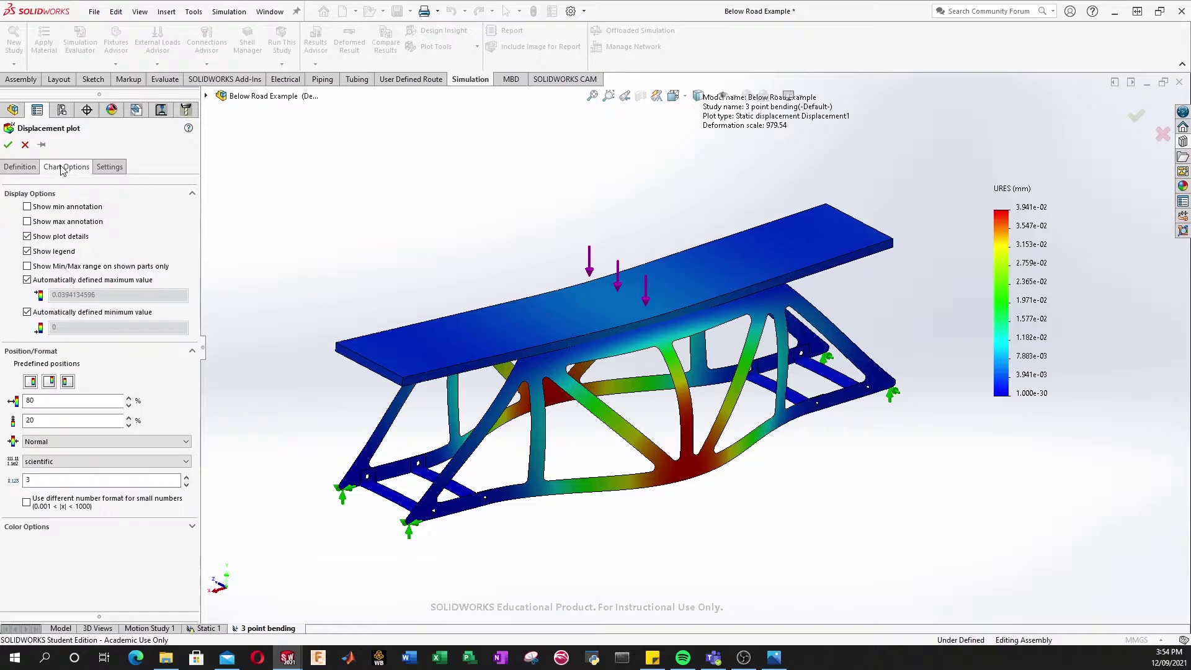
{"action": "left_click", "coordinate": [61, 223]}
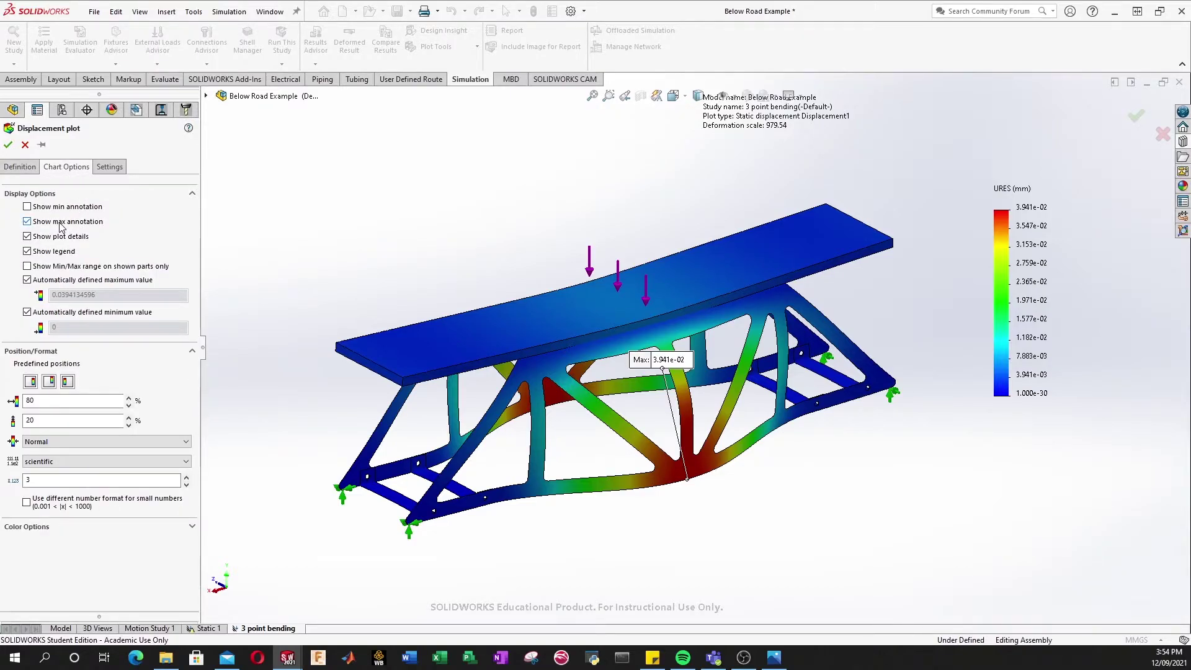
{"action": "left_click", "coordinate": [56, 222]}
{"action": "left_click", "coordinate": [61, 207]}
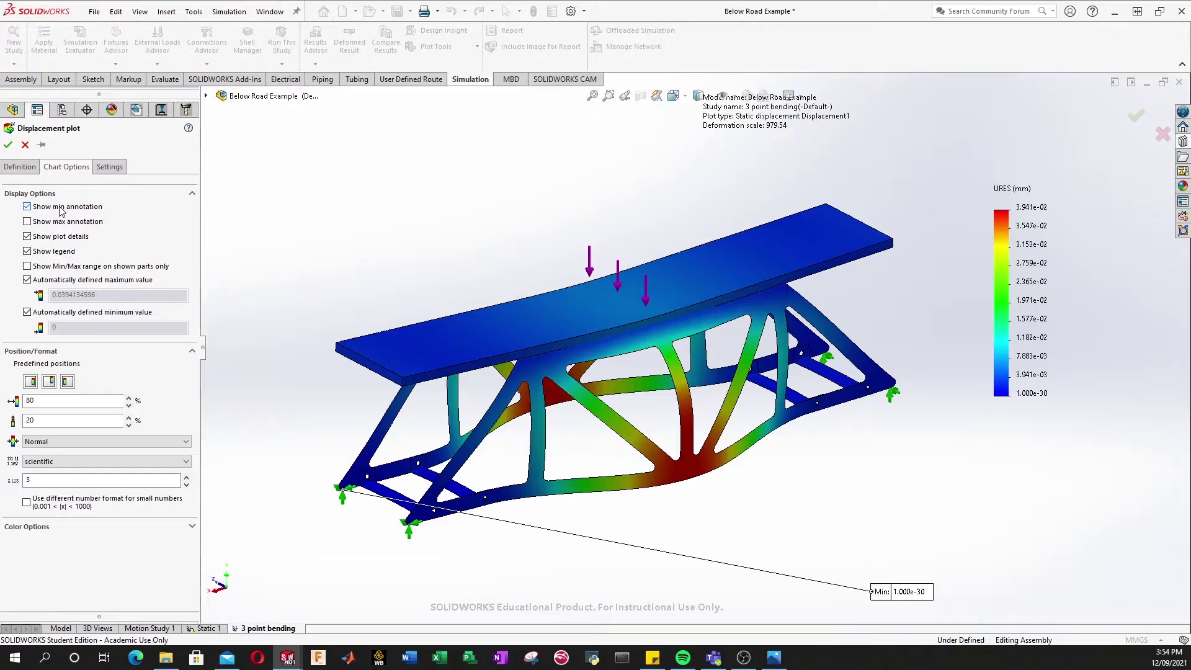
{"action": "left_click", "coordinate": [60, 207]}
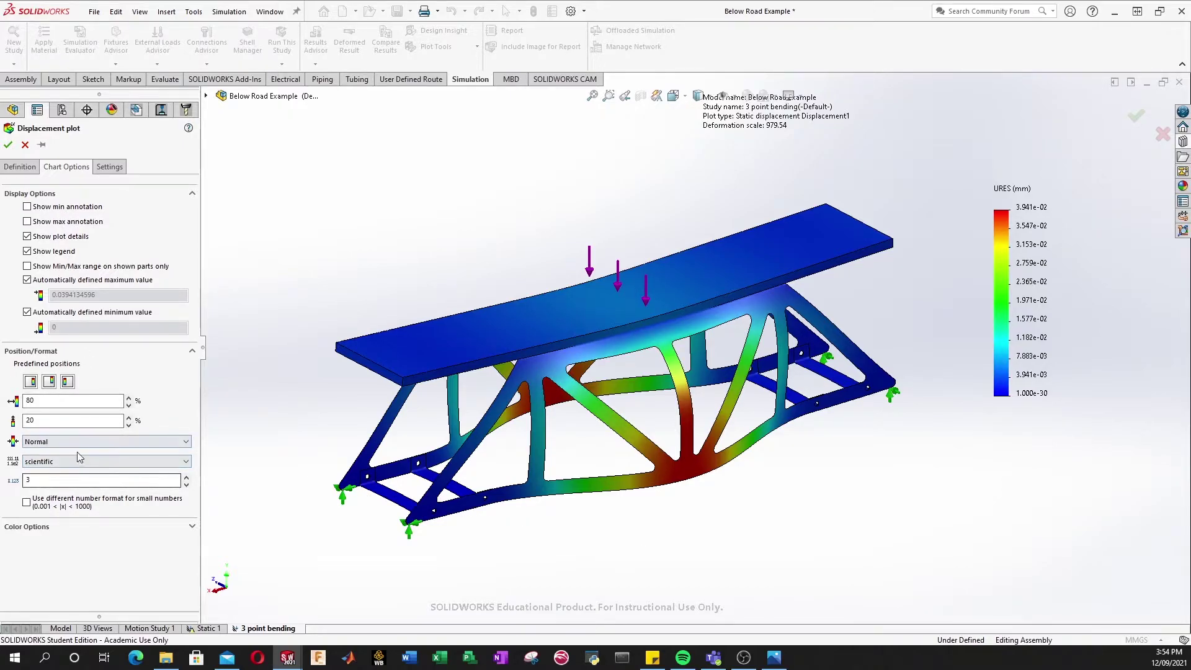
{"action": "left_click", "coordinate": [9, 145]}
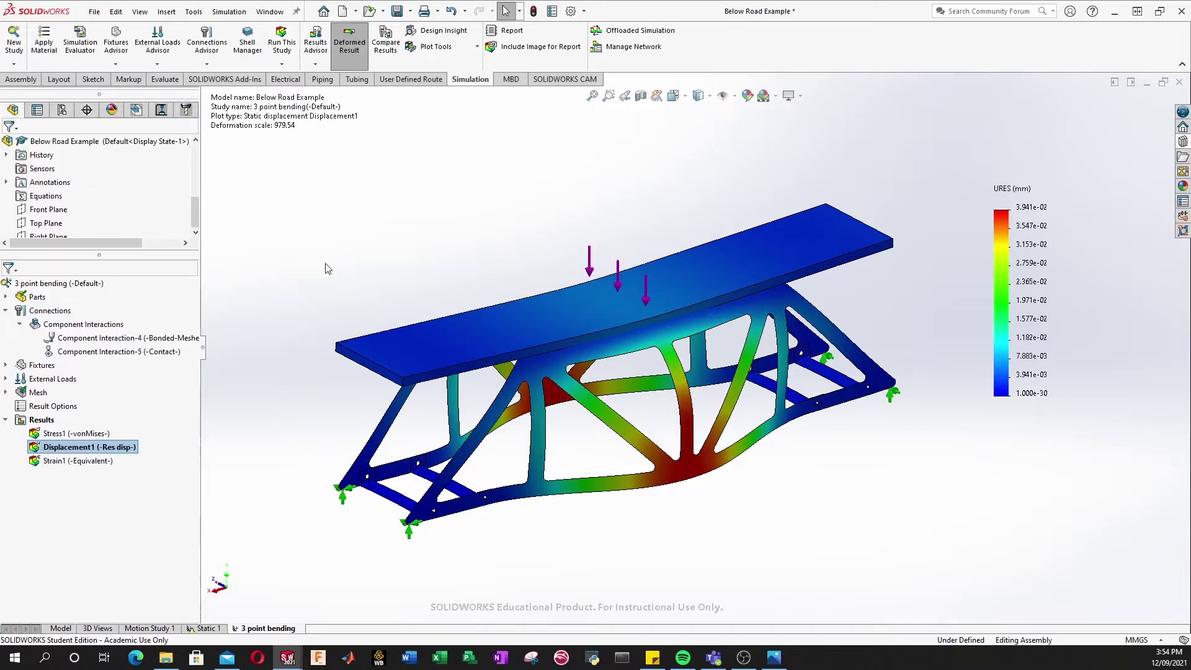
{"action": "left_click", "coordinate": [81, 494]}
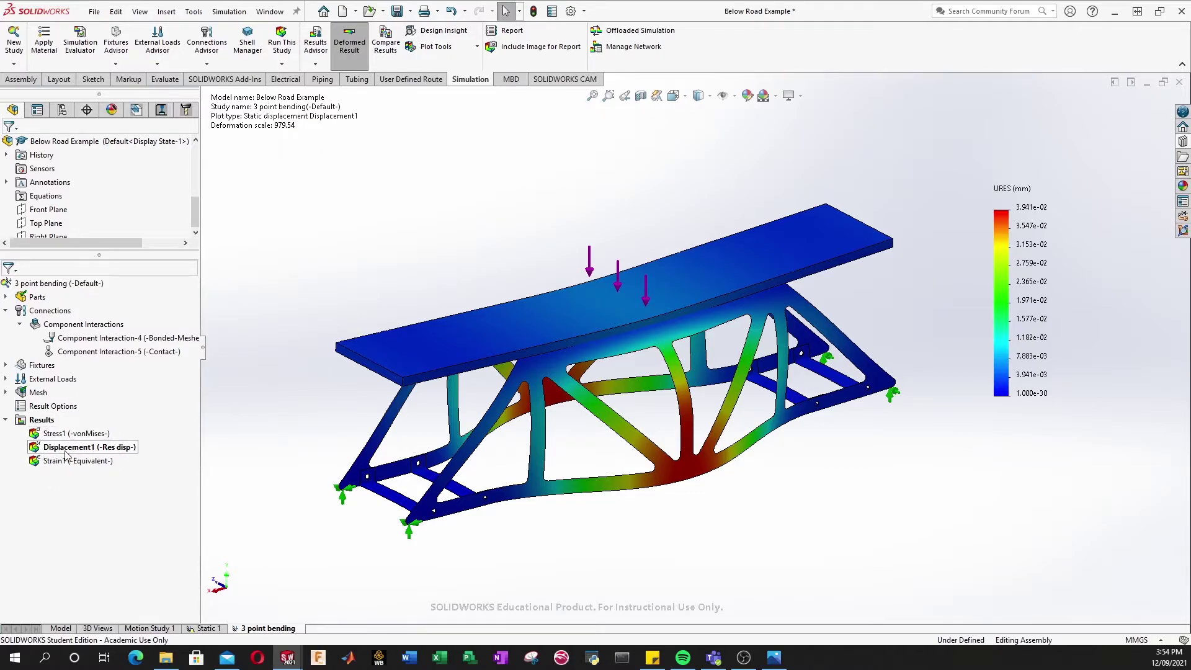
- Add a displacement plot to the results showing UY: Y Displacement in mm
{"action": "right_click", "coordinate": [40, 424]}
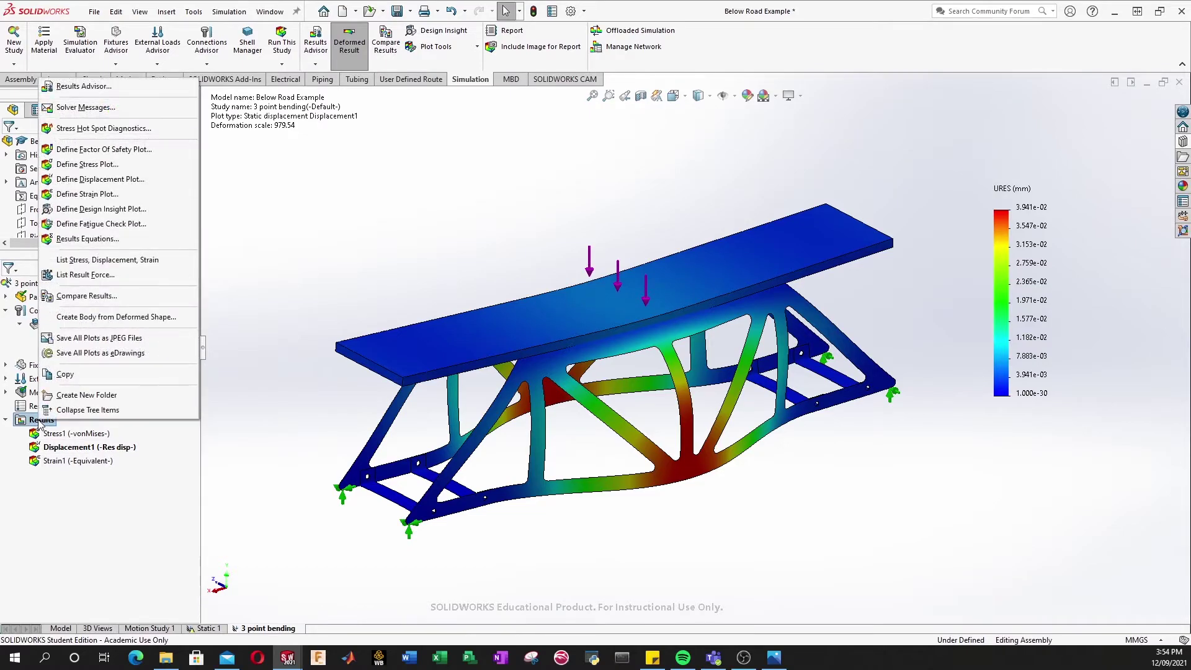
{"action": "left_click", "coordinate": [104, 181]}
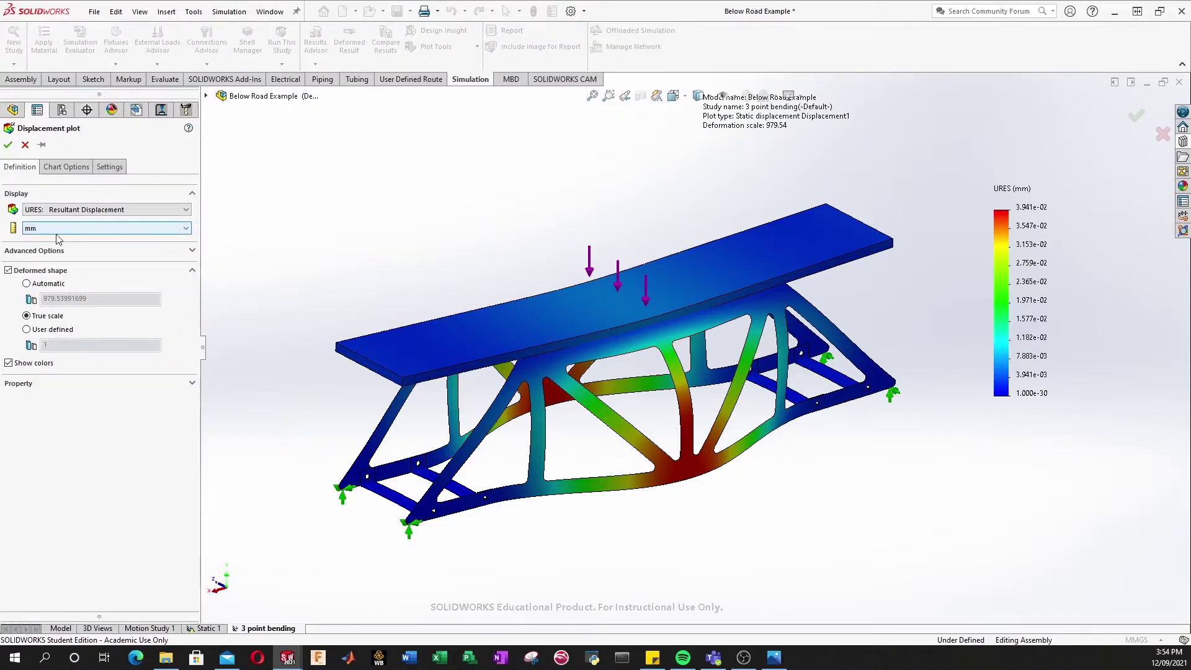
{"action": "left_click", "coordinate": [74, 211]}
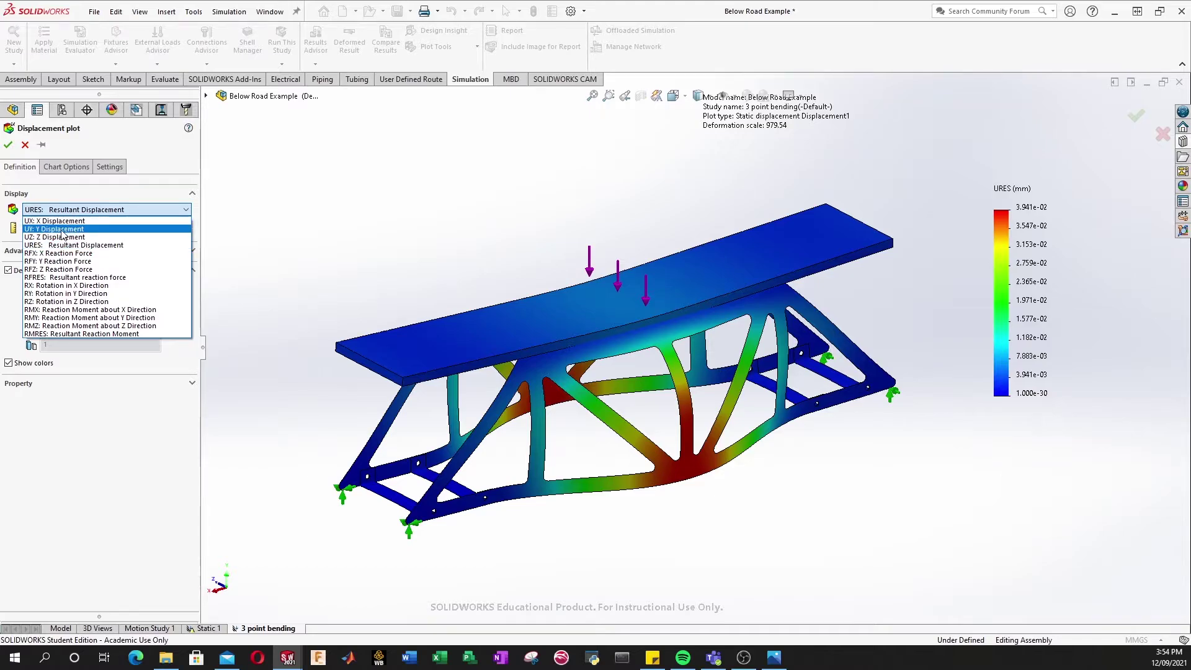
{"action": "left_click", "coordinate": [62, 230]}
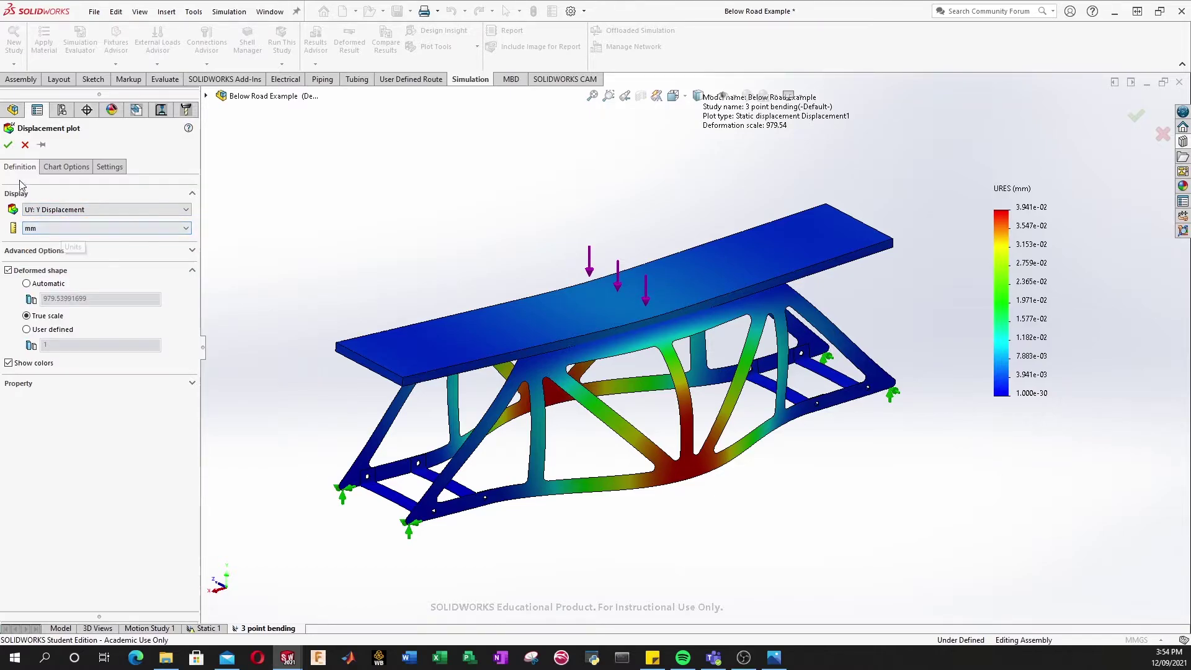
{"action": "left_click", "coordinate": [8, 144]}
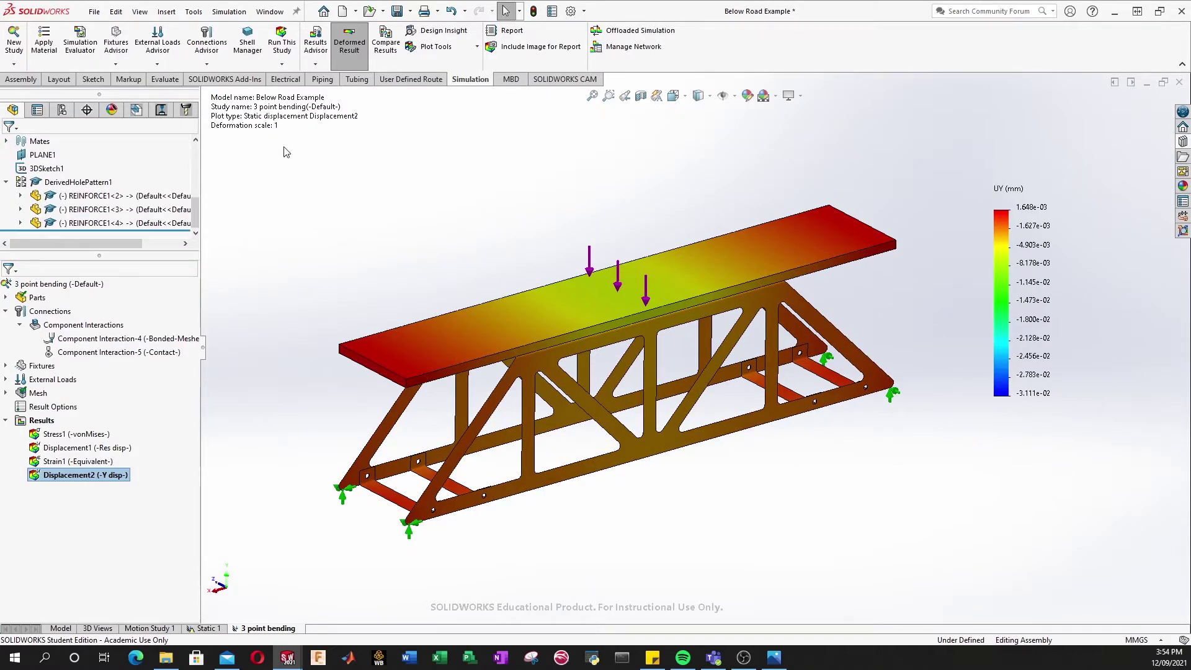
- Edit the Y displacement plot's definition to show the deformed shape at the Automatic scale
{"action": "right_click", "coordinate": [75, 476]}
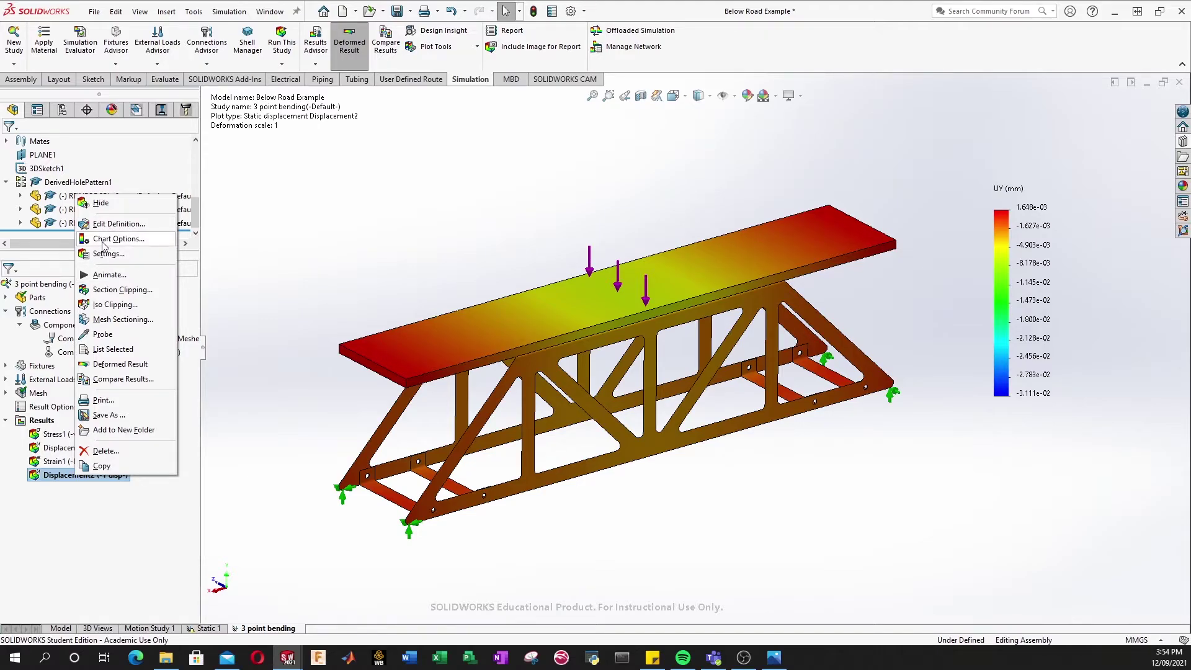
{"action": "left_click", "coordinate": [104, 224]}
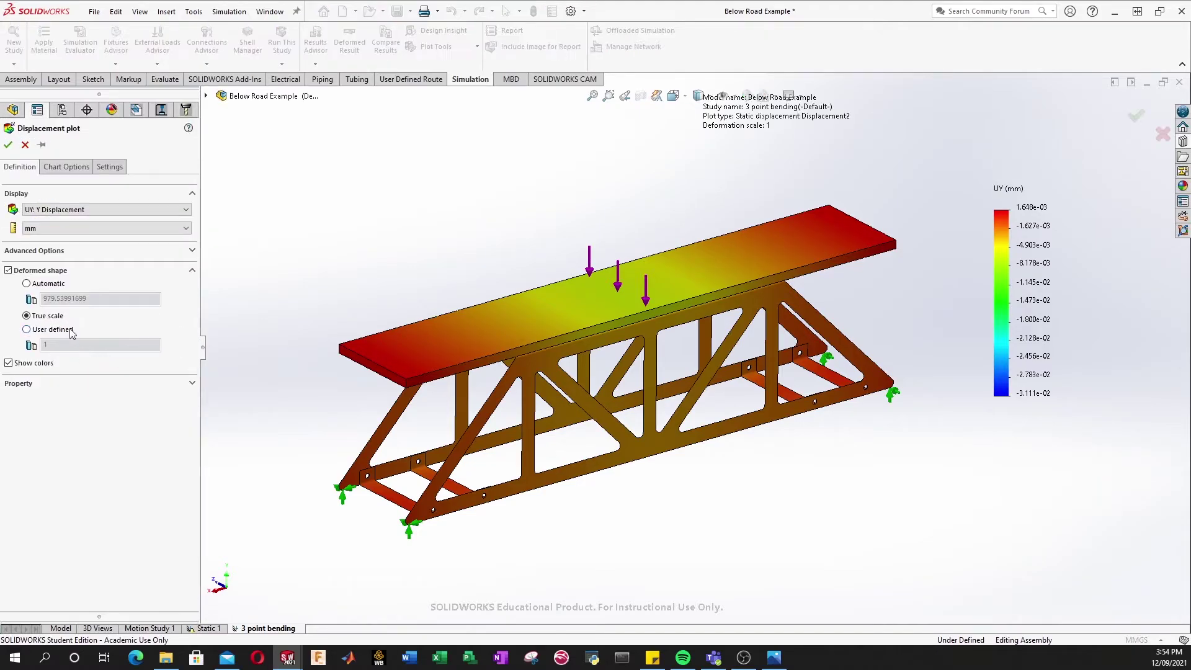
{"action": "left_click", "coordinate": [41, 286]}
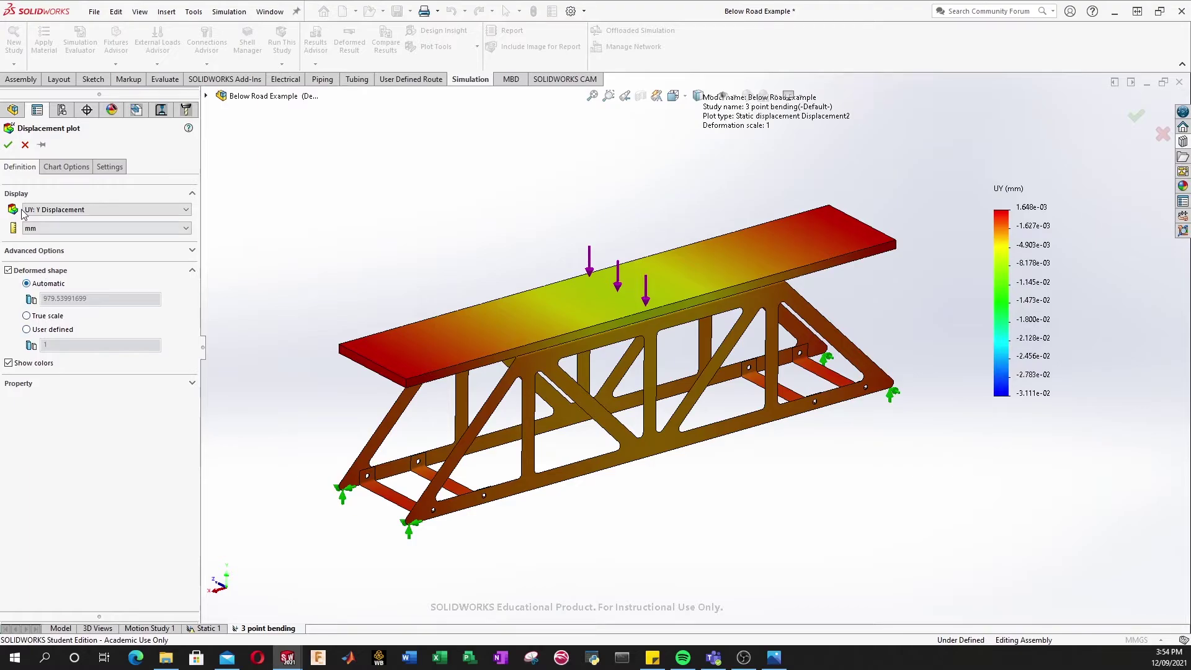
{"action": "left_click", "coordinate": [8, 145]}
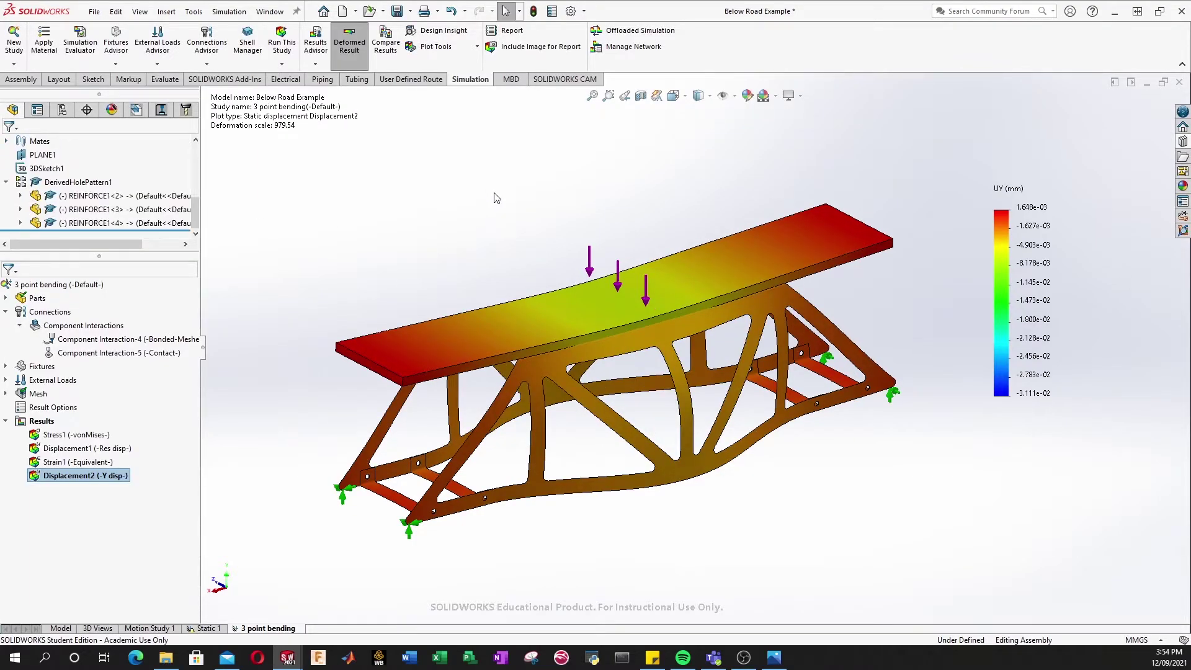
- Show the Y displacement plot in the Back view and turn off its deformed result
{"action": "key", "text": "space"}
{"action": "left_click", "coordinate": [583, 467]}
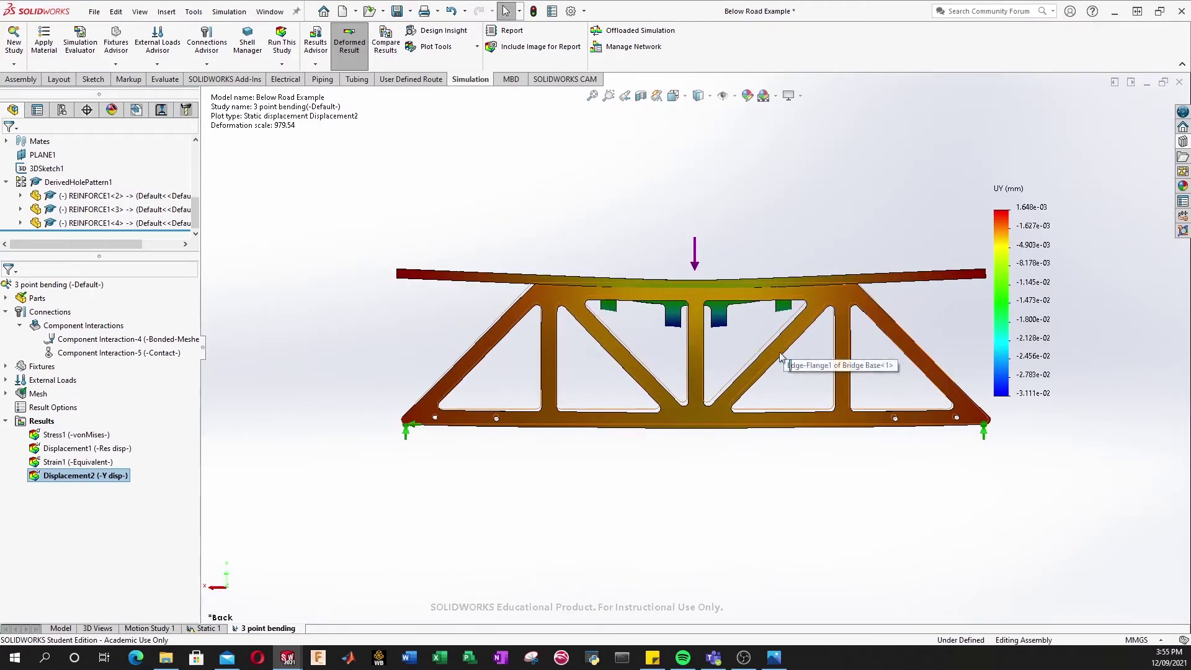
{"action": "scroll", "coordinate": [907, 416], "scroll_direction": "up", "scroll_amount": 1}
{"action": "scroll", "coordinate": [757, 284], "scroll_direction": "down", "scroll_amount": 1}
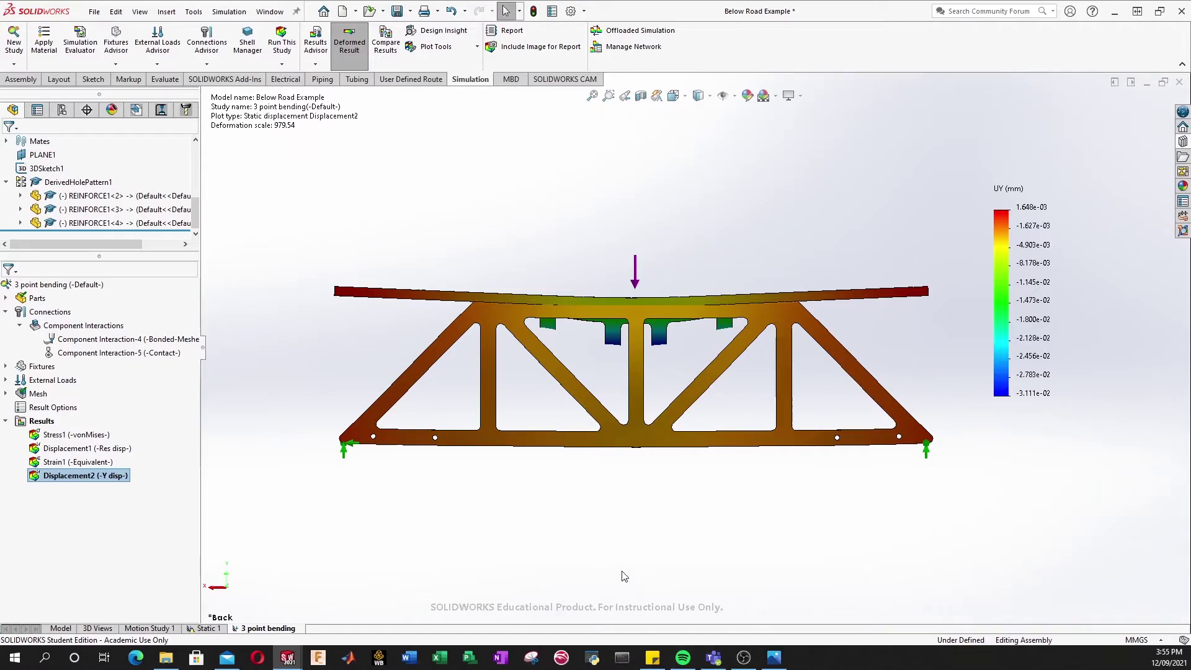
{"action": "left_click", "coordinate": [336, 52]}
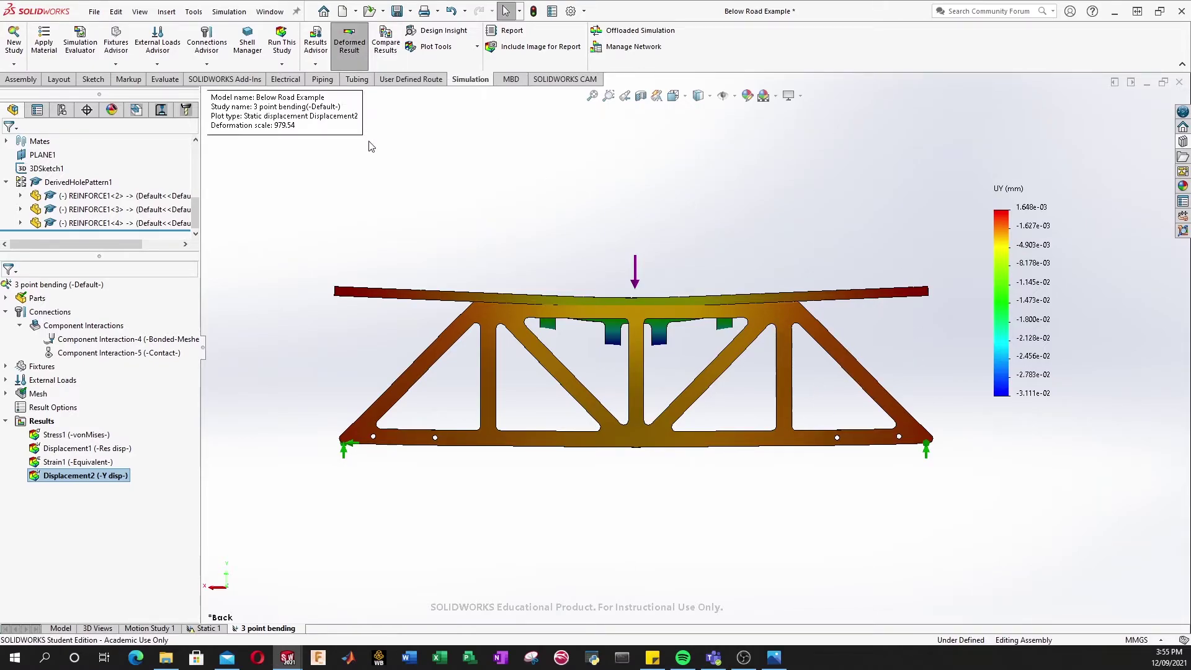
{"action": "left_click", "coordinate": [349, 51]}
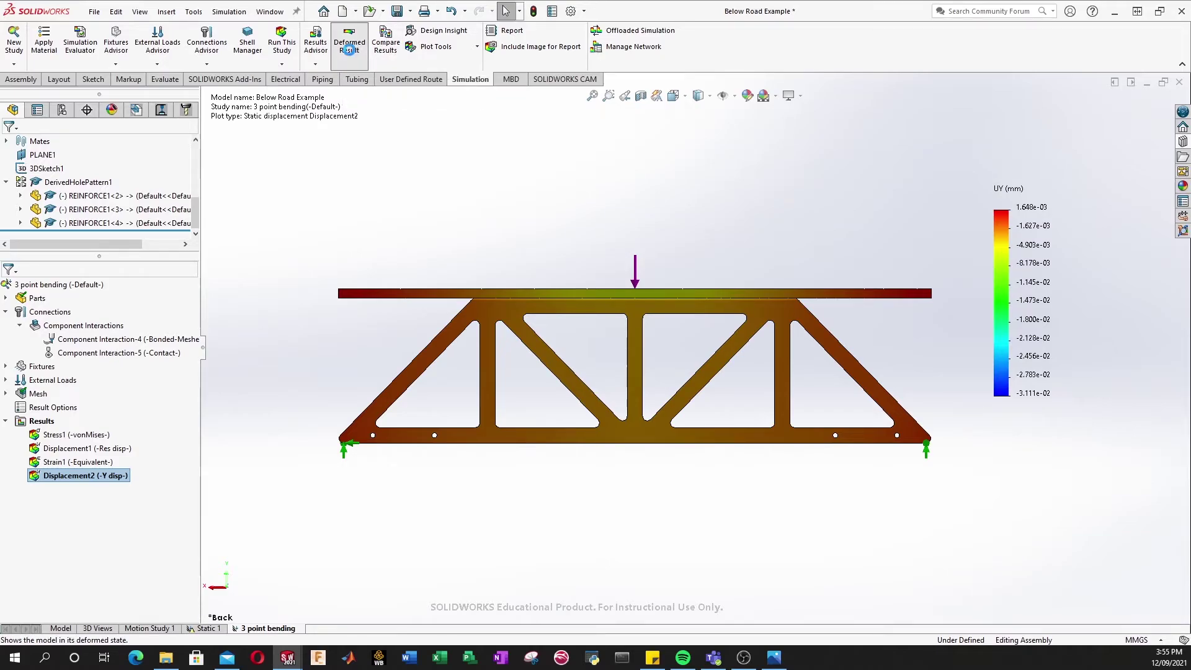
{"action": "left_click", "coordinate": [349, 50]}
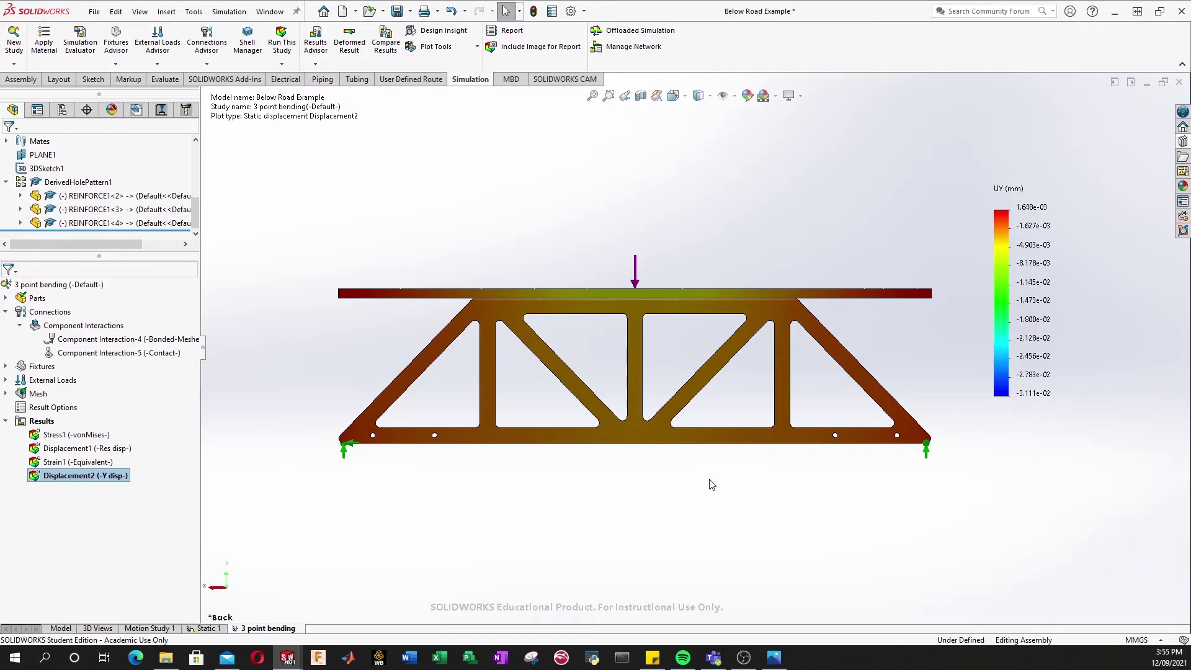
- Probe the Y displacement at the middle of the bridge's lower edge, then close the probe without keeping it
{"action": "left_click", "coordinate": [464, 47]}
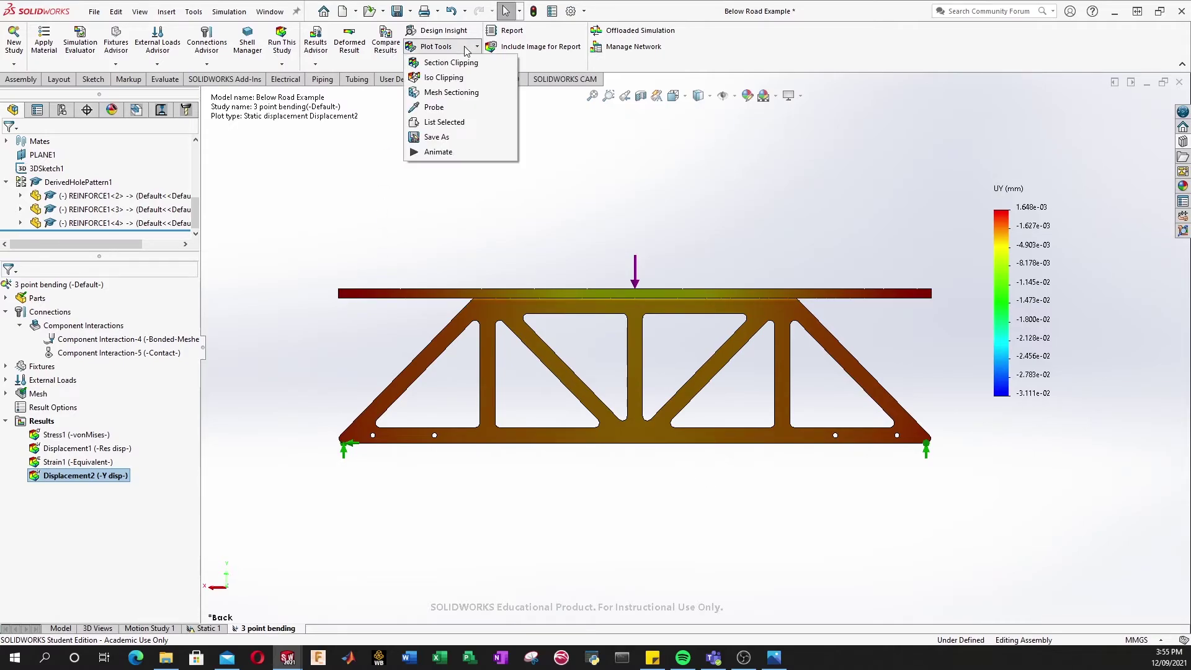
{"action": "left_click", "coordinate": [440, 110]}
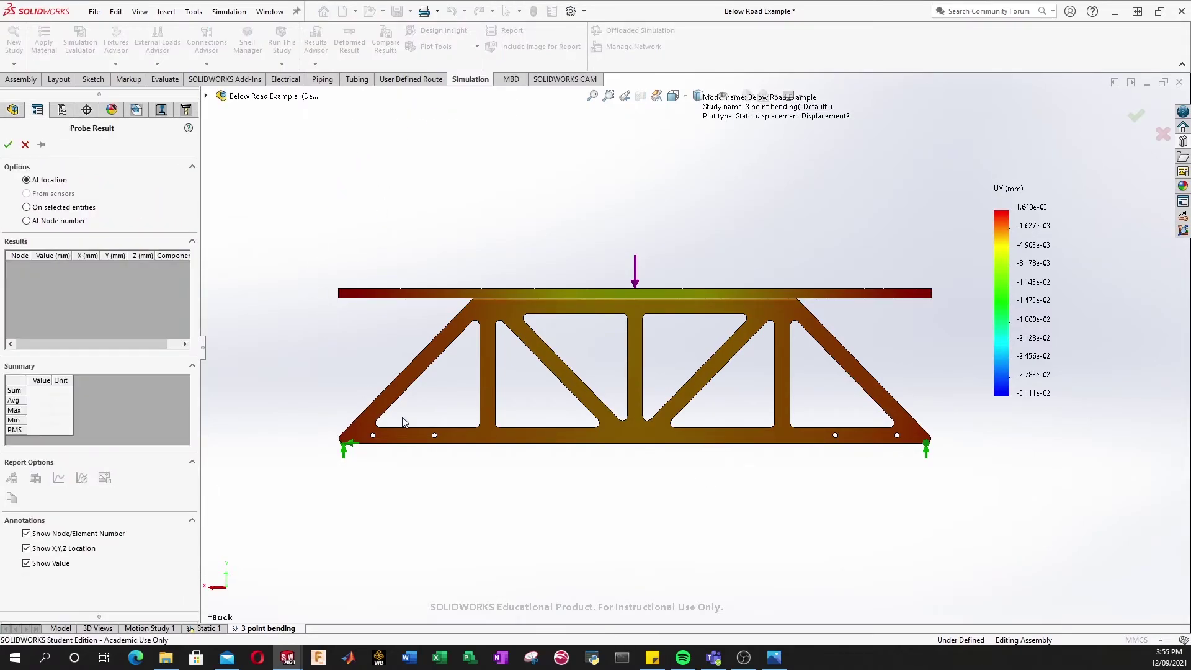
{"action": "left_click", "coordinate": [636, 444]}
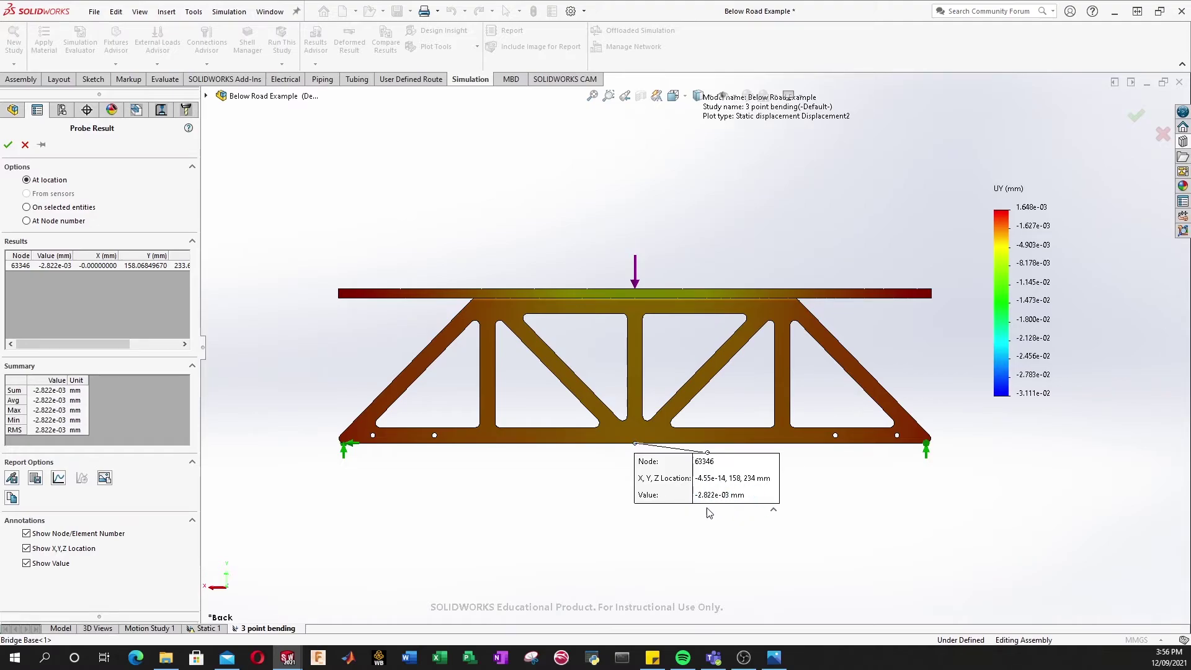
{"action": "left_click", "coordinate": [25, 144]}
{"action": "left_click", "coordinate": [82, 515]}
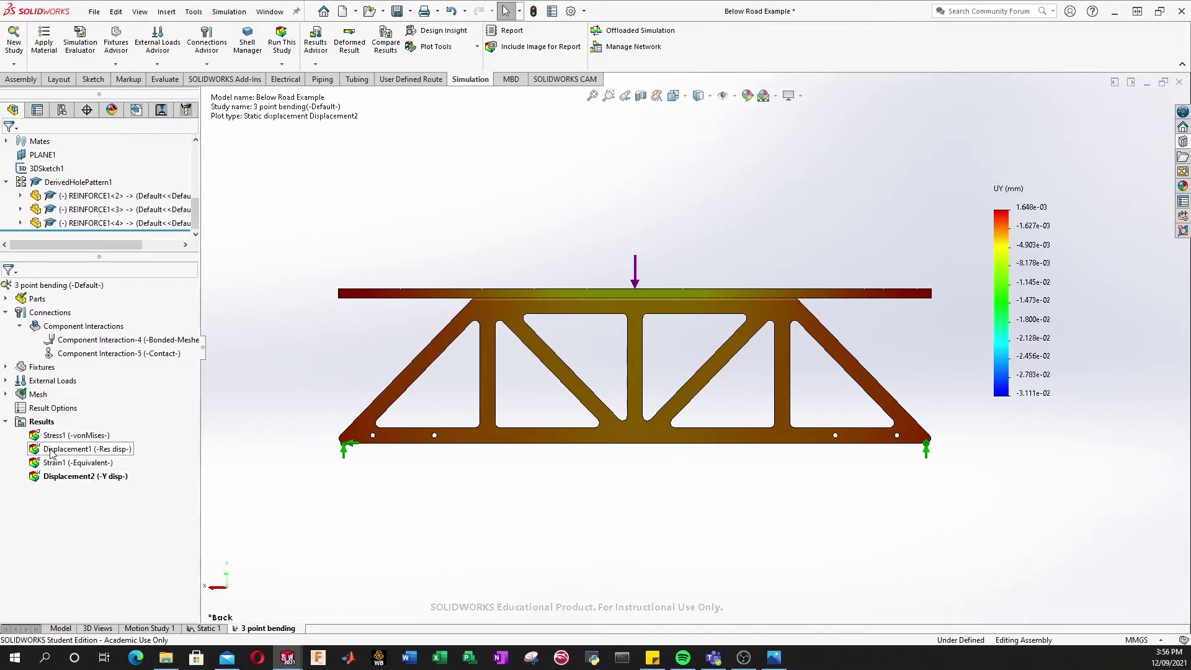
- Start a factor of safety plot limited to selected bodies: Bridge Base and the four REINFORCE1 components, leaving out the road
{"action": "left_click", "coordinate": [42, 423]}
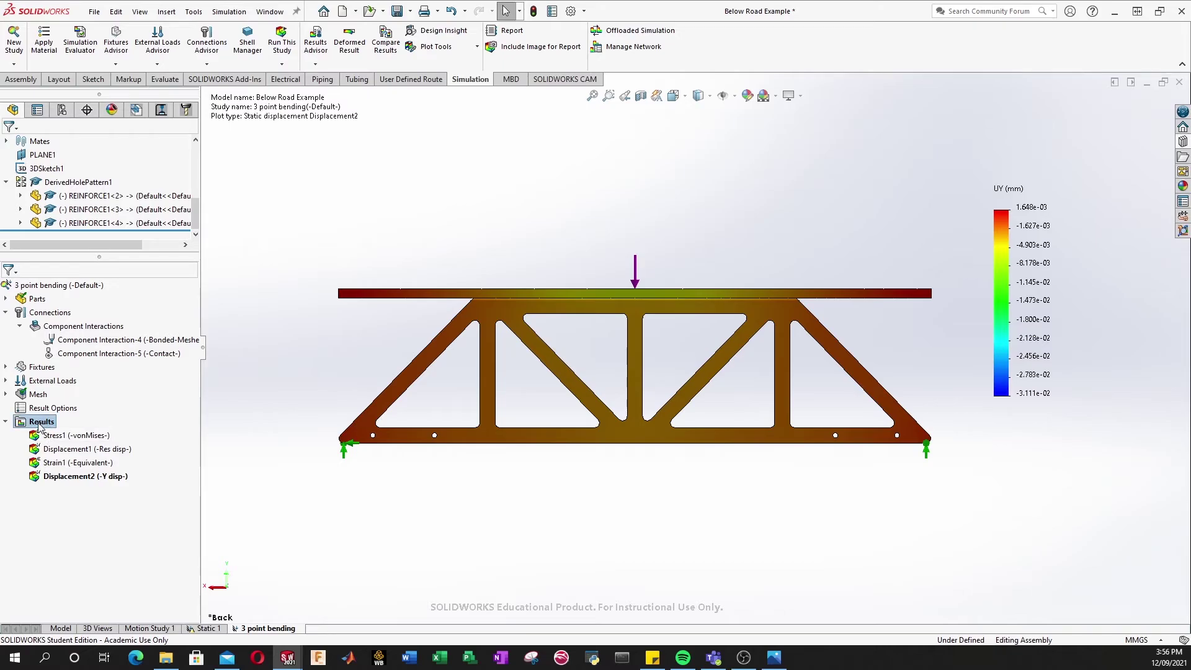
{"action": "right_click", "coordinate": [38, 425]}
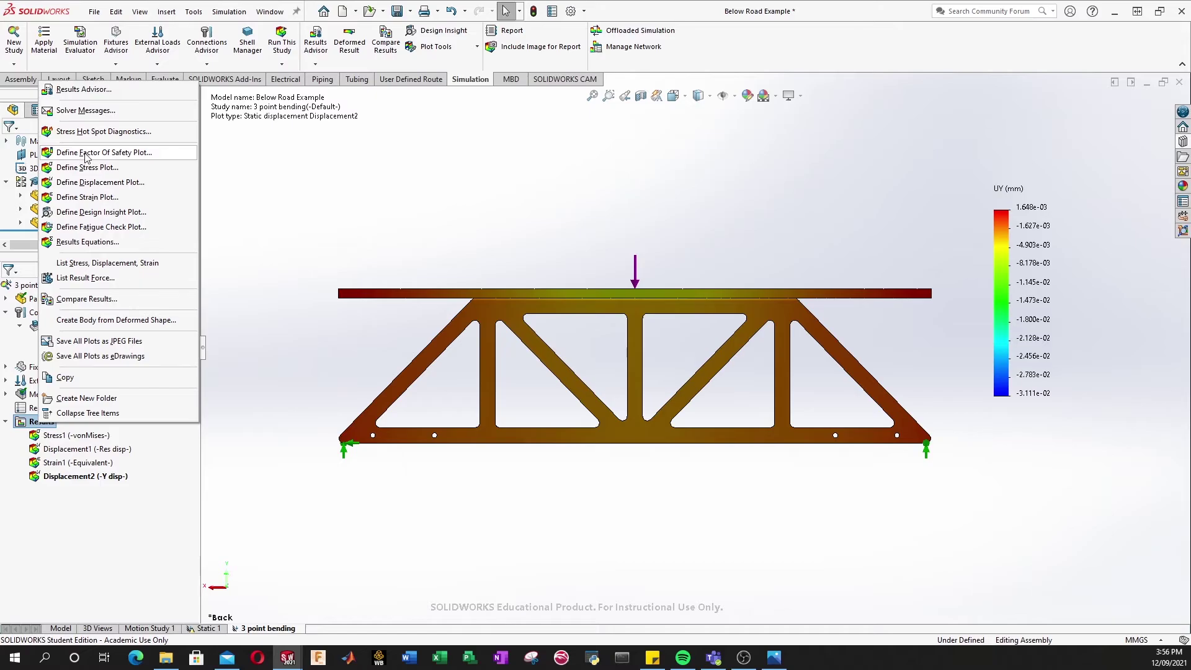
{"action": "left_click", "coordinate": [120, 153]}
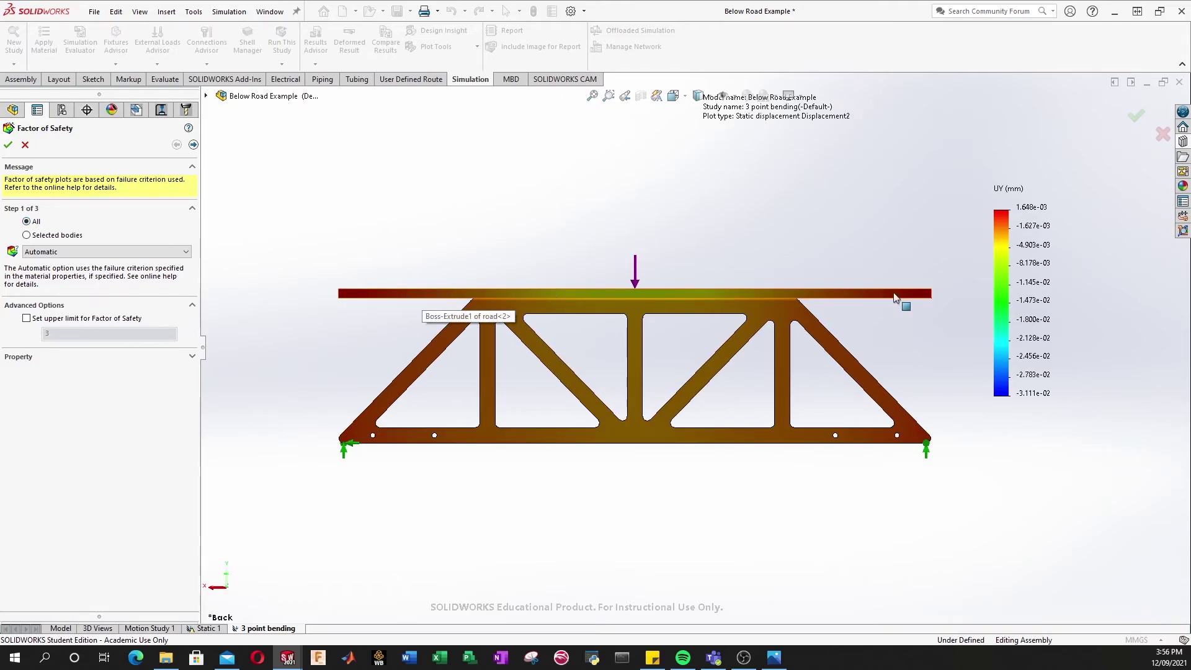
{"action": "left_click", "coordinate": [50, 237]}
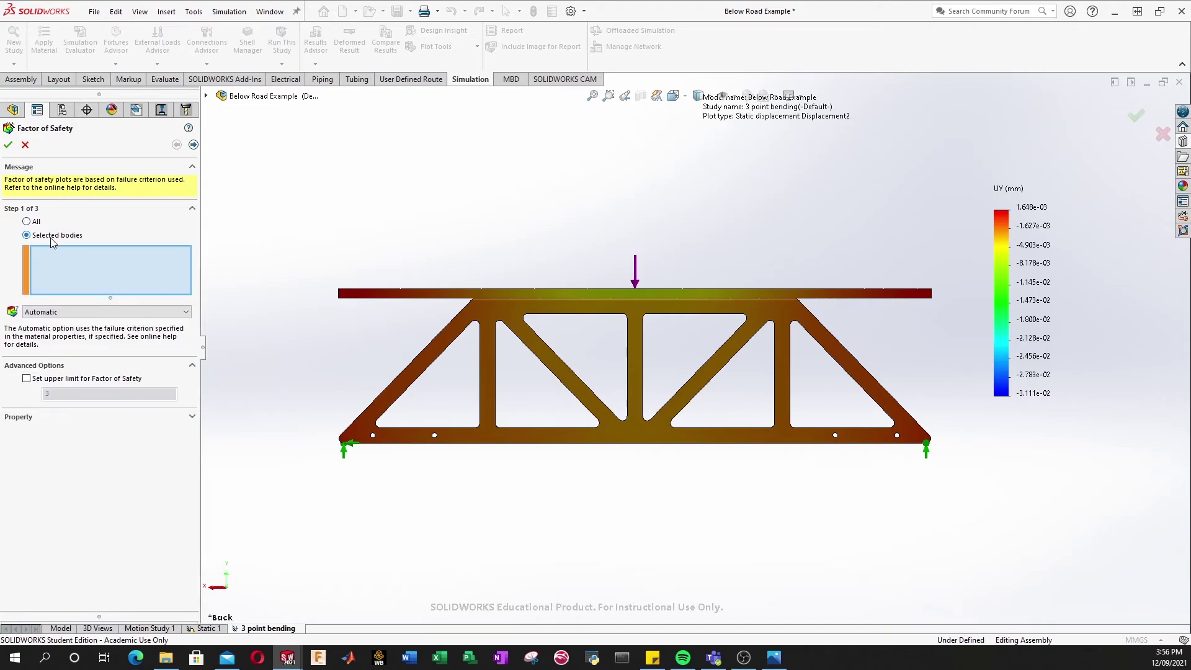
{"action": "left_click", "coordinate": [206, 96]}
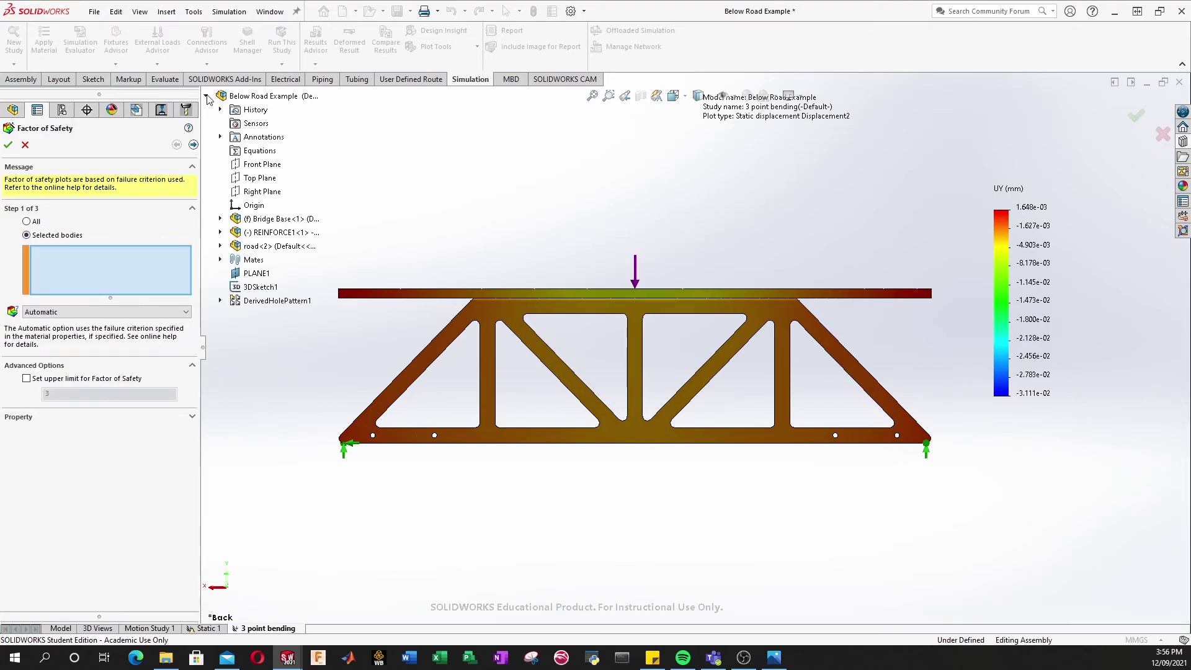
{"action": "left_click", "coordinate": [280, 221]}
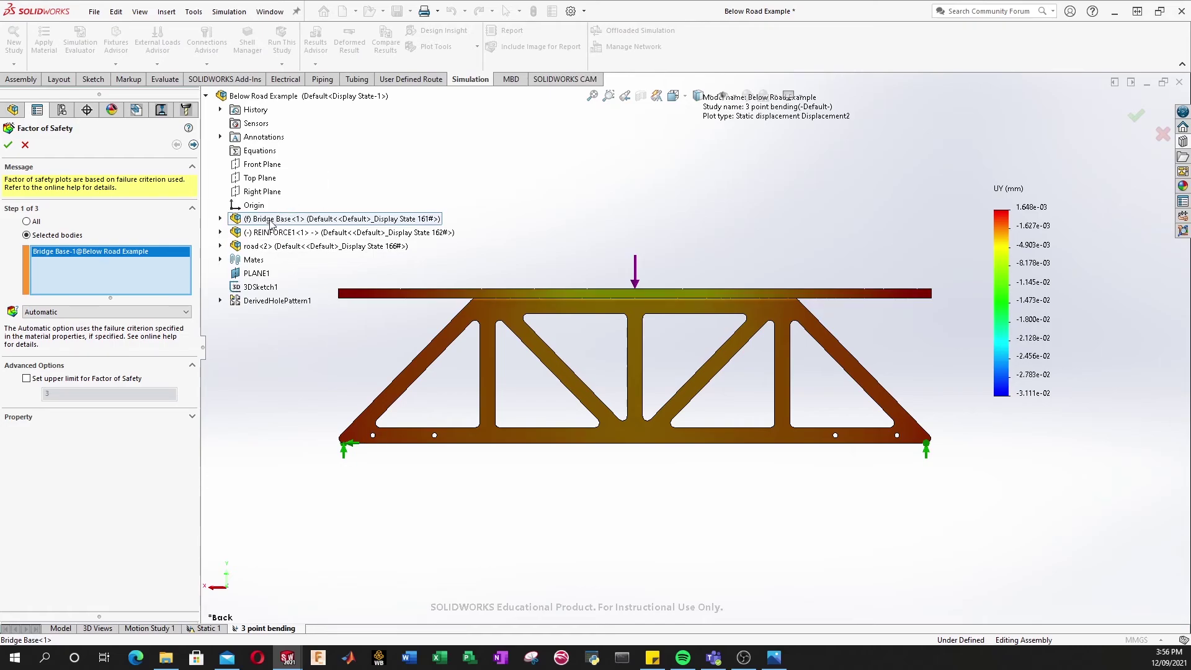
{"action": "left_click", "coordinate": [273, 234]}
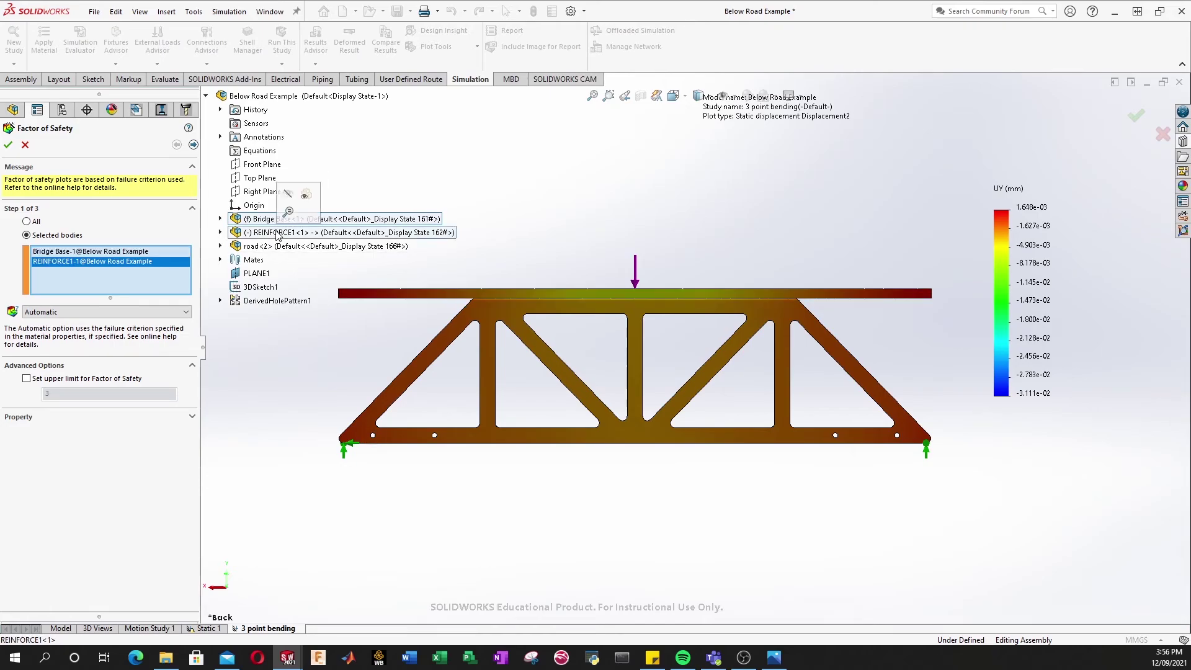
{"action": "left_click", "coordinate": [221, 300]}
{"action": "left_click", "coordinate": [288, 314]}
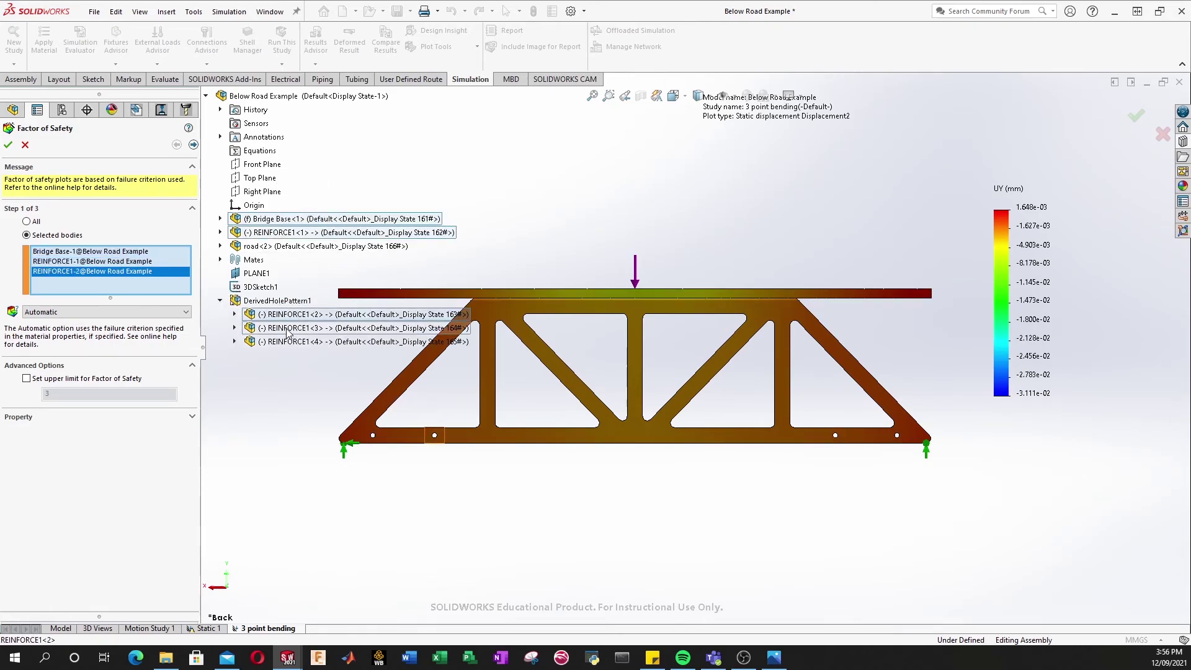
{"action": "left_click", "coordinate": [289, 328]}
{"action": "left_click", "coordinate": [288, 341]}
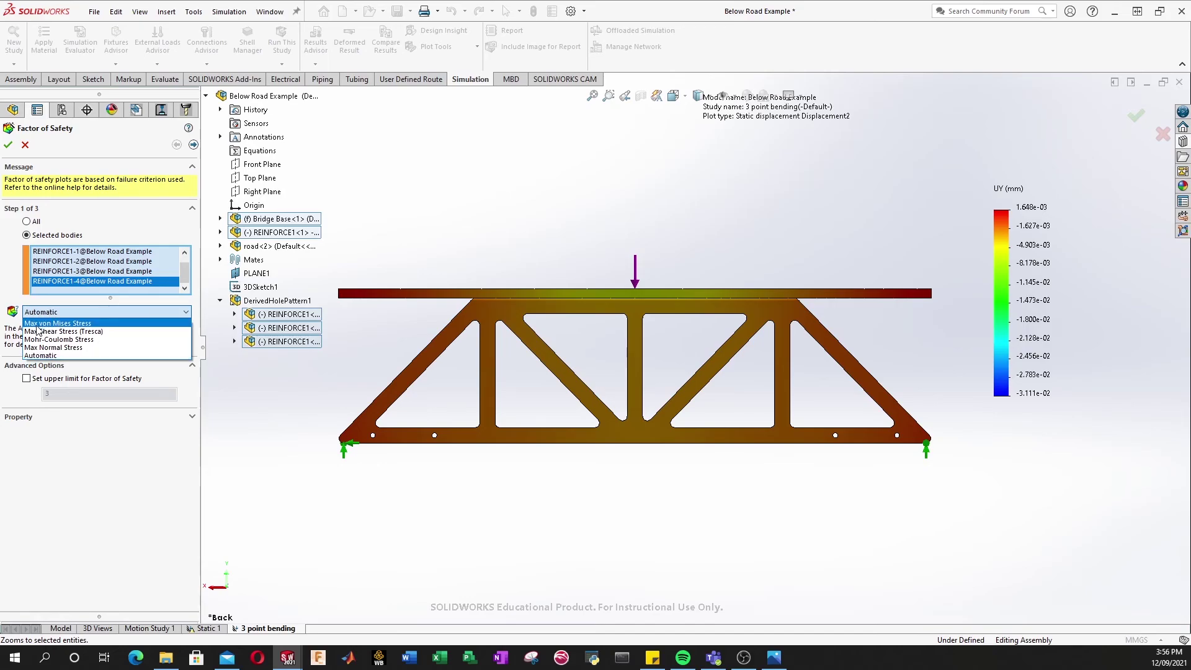
- Set the factor of safety criterion to Max von Mises Stress, create the plot and inspect it from an angled view
{"action": "left_click", "coordinate": [67, 325]}
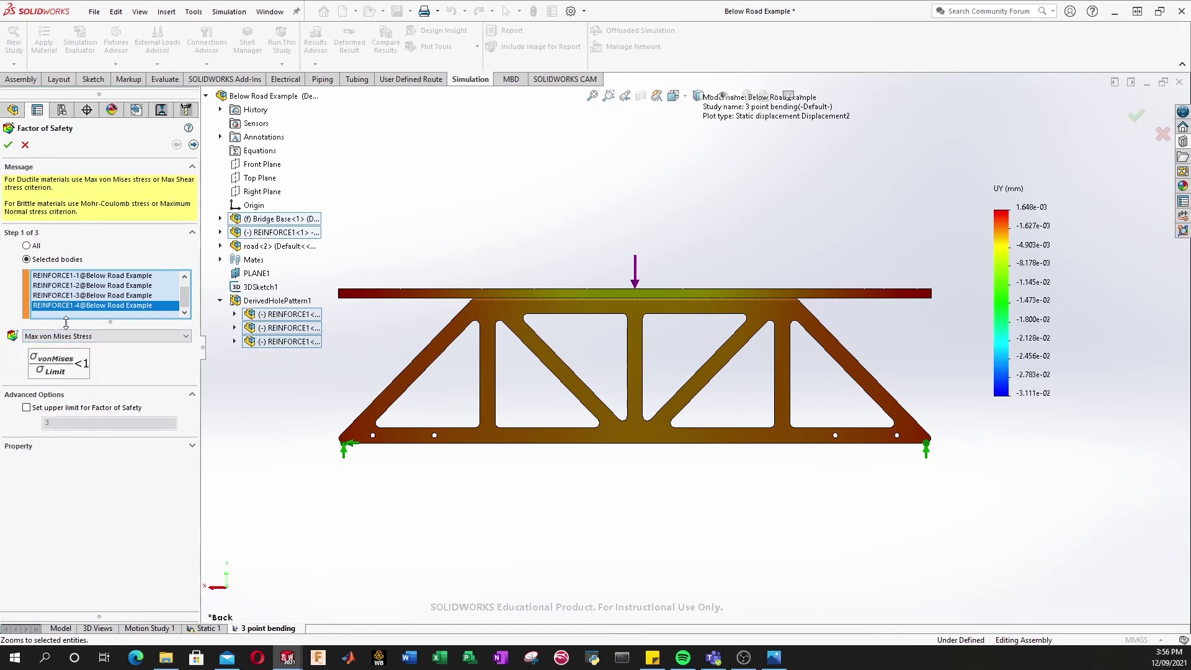
{"action": "left_click", "coordinate": [8, 146]}
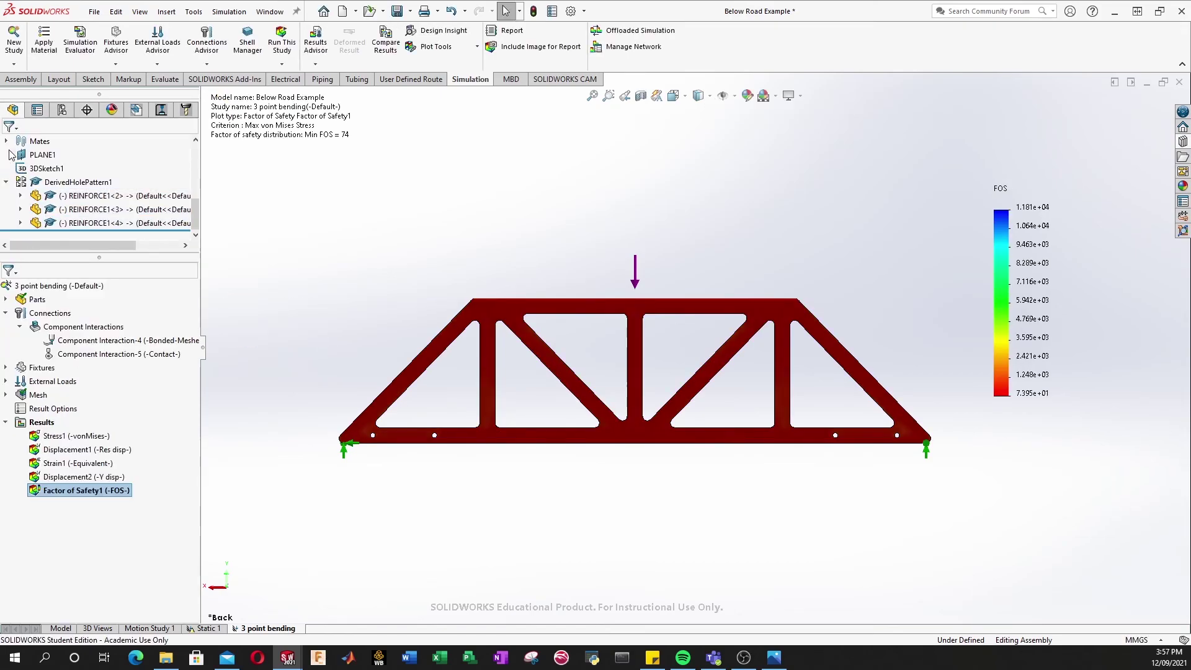
{"action": "middle_click_drag", "start_coordinate": [586, 366], "coordinate": [713, 487]}
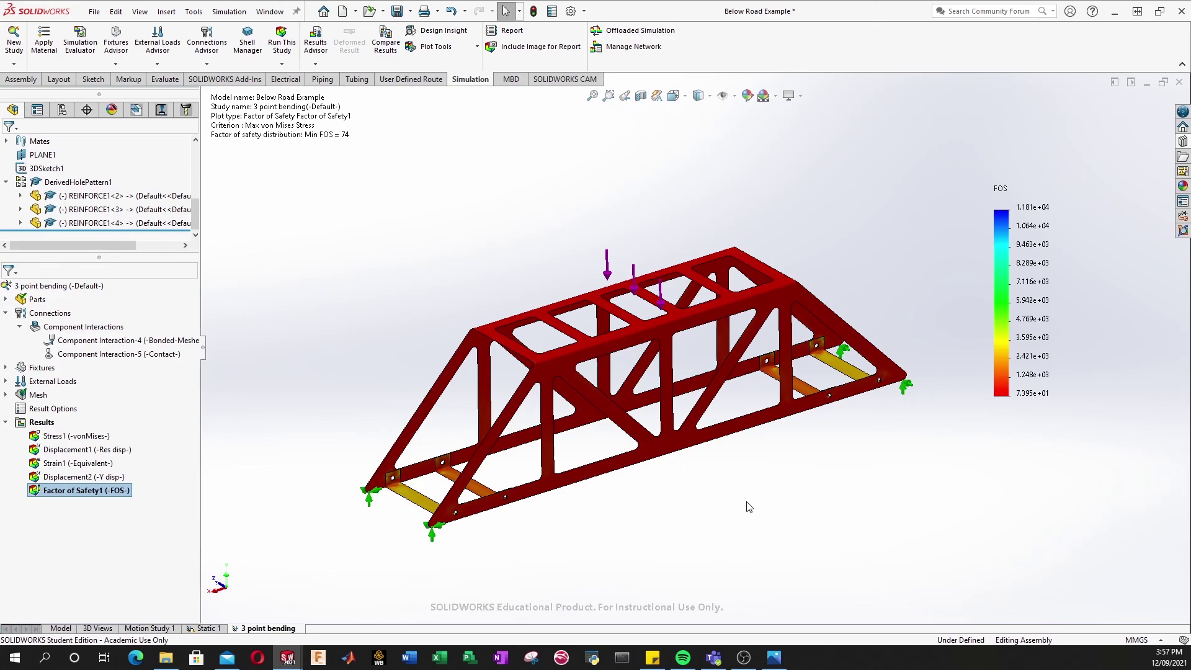